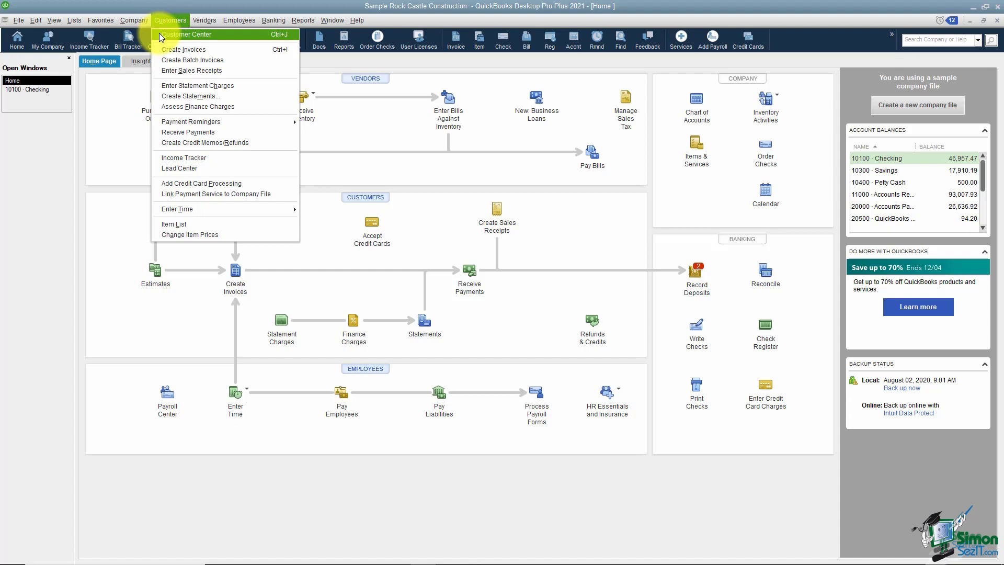
Open the Customer Center to see the active customers and jobs list
click(160, 35)
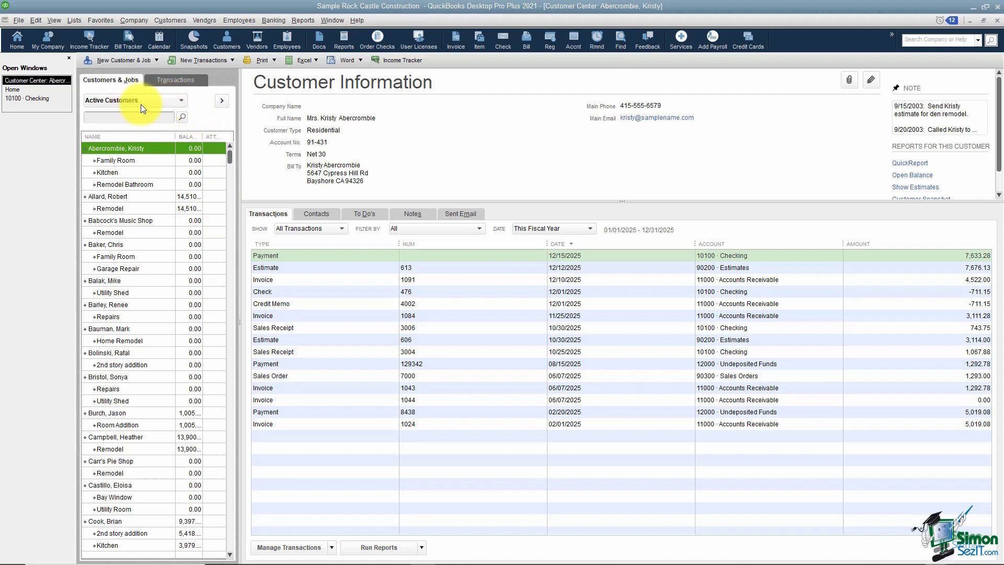
Switch the customer list view from Active Customers to All Customers
click(182, 100)
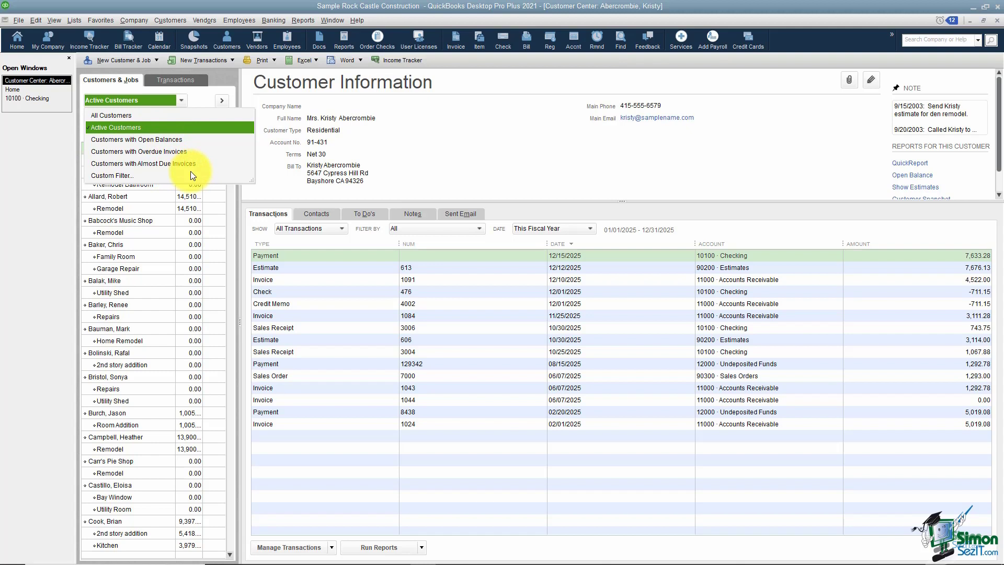
click(139, 116)
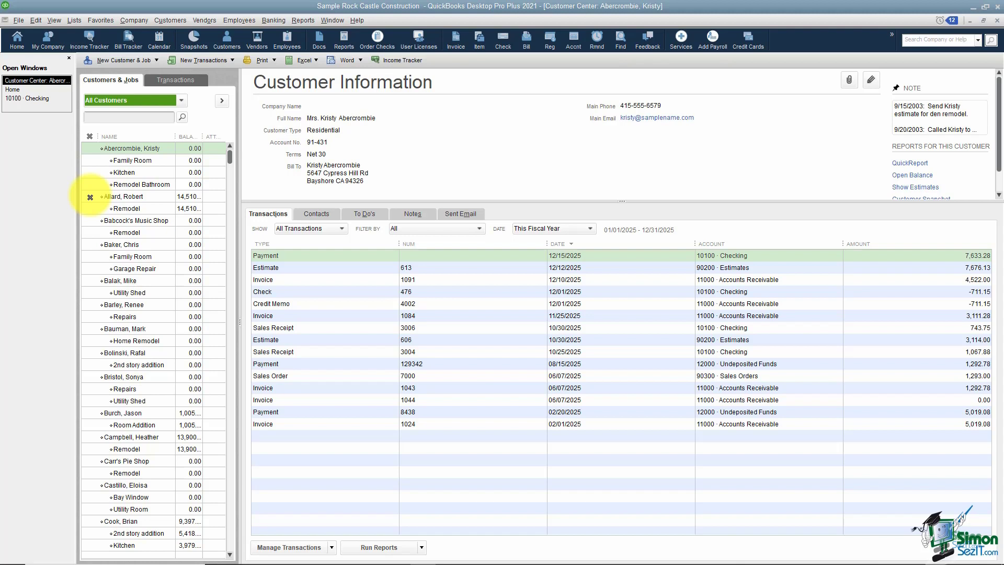
Make the customer owing 14,510 inactive, confirming despite the balance, and view Active Customers
click(90, 197)
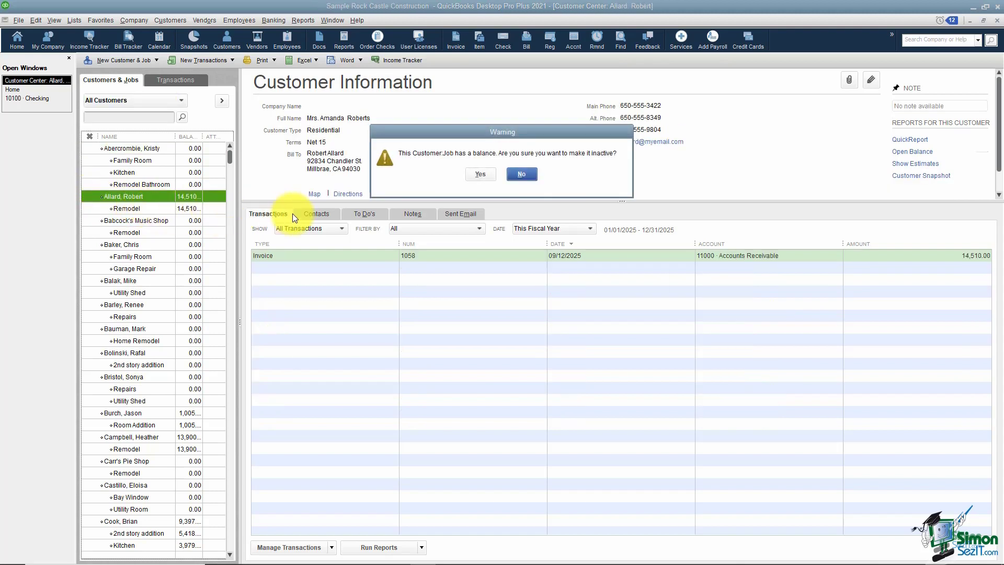
click(480, 174)
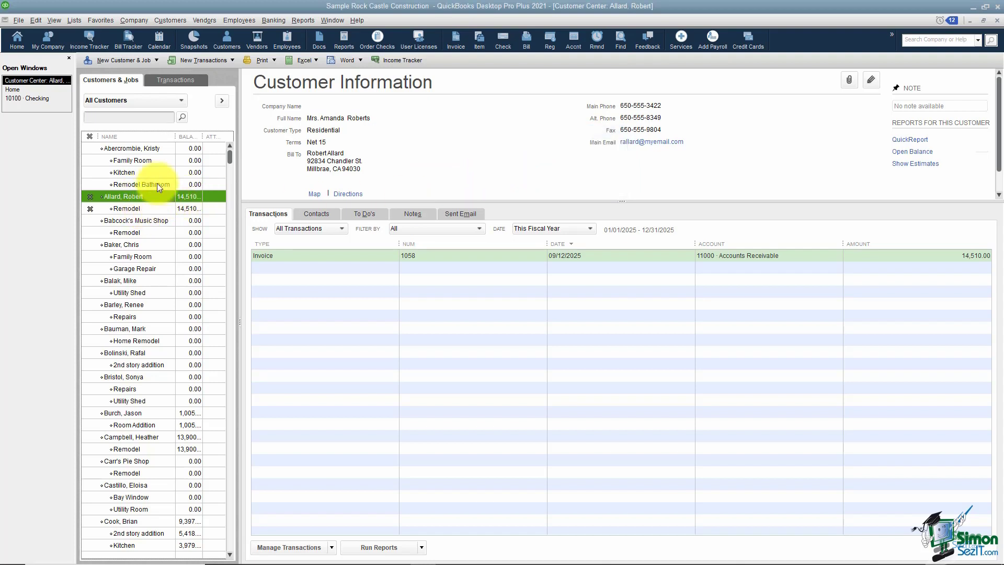
click(180, 100)
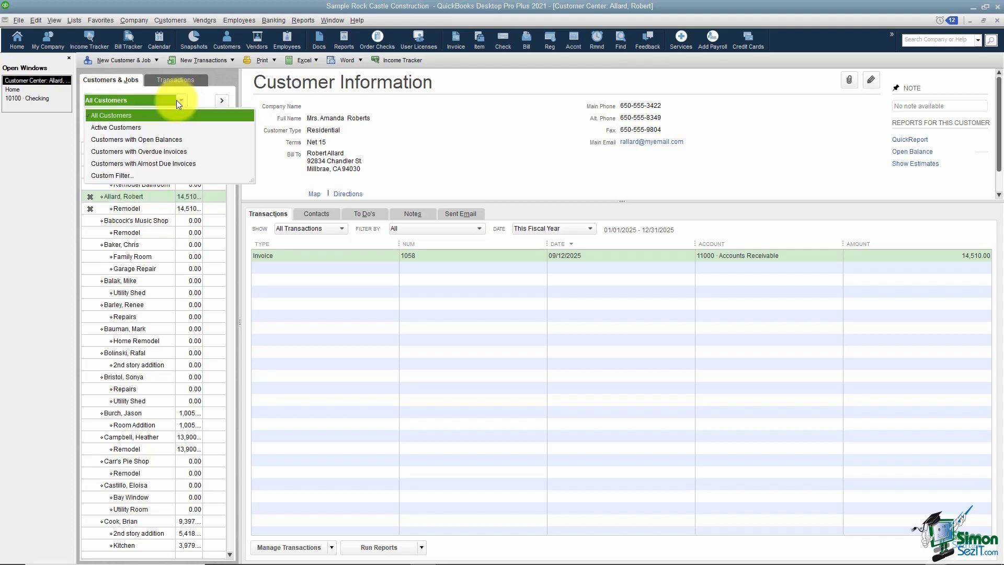
click(136, 128)
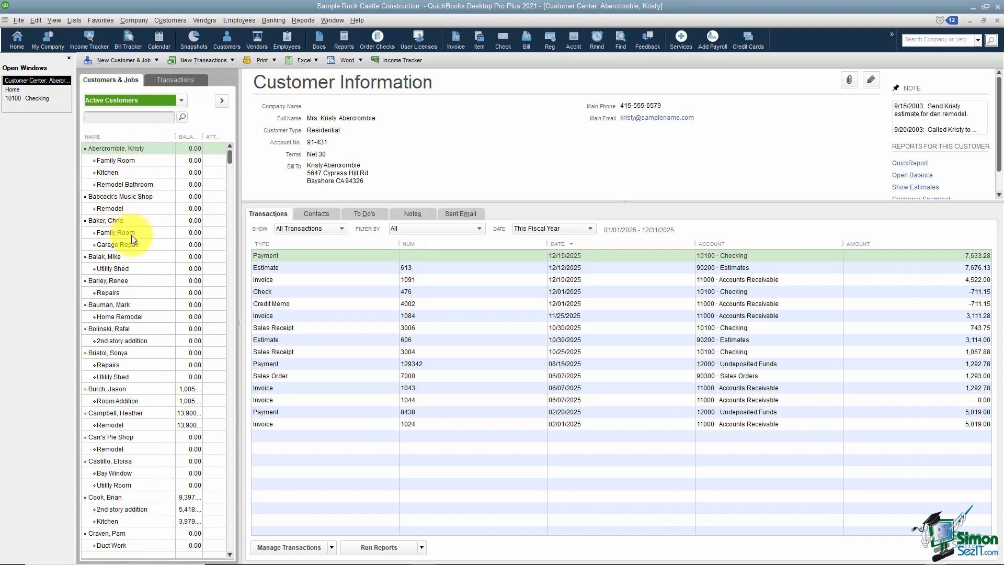
Reactivate the 14,510 customer together with its jobs, then list only Active Customers
click(181, 99)
click(145, 117)
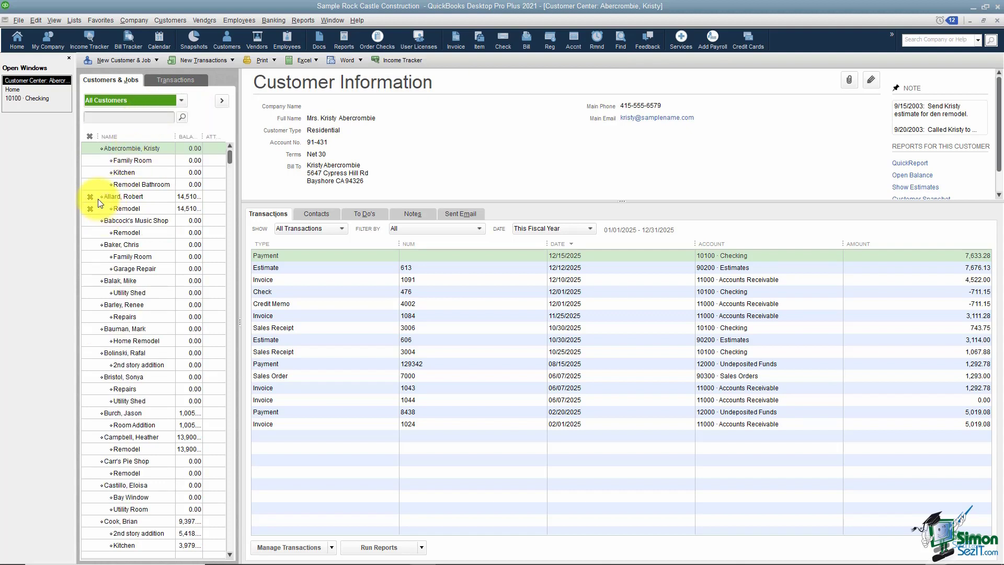
click(90, 197)
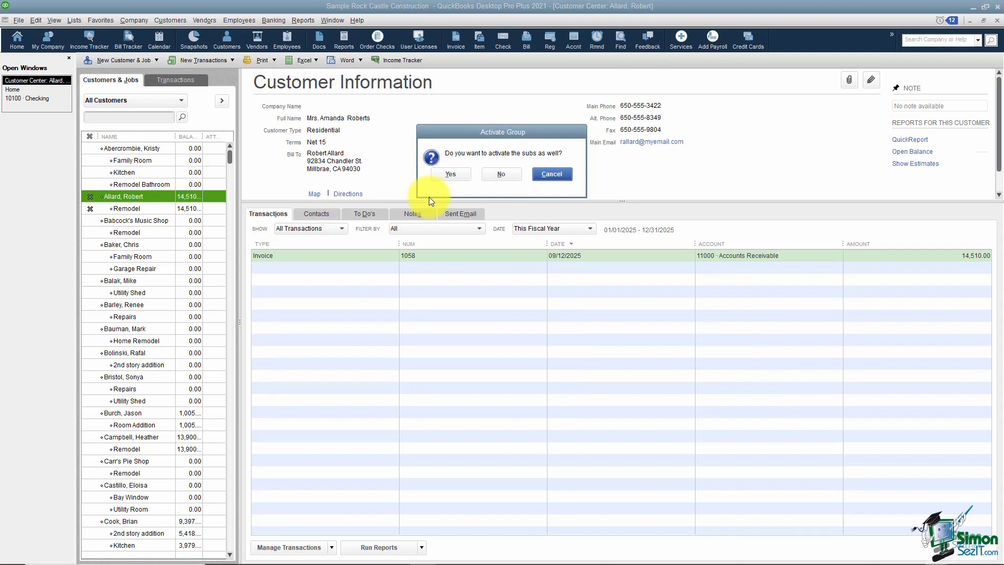
click(451, 174)
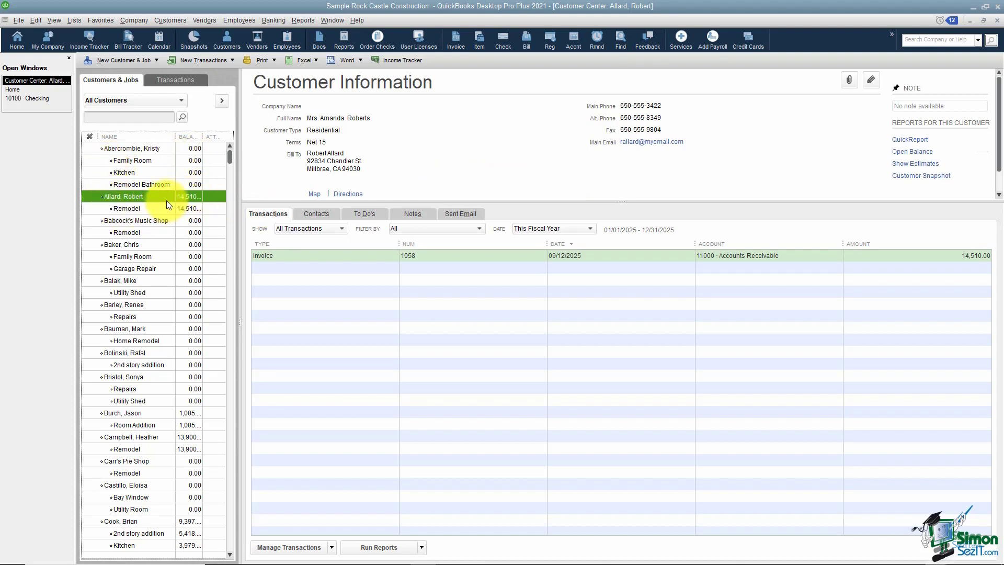
click(182, 100)
click(110, 125)
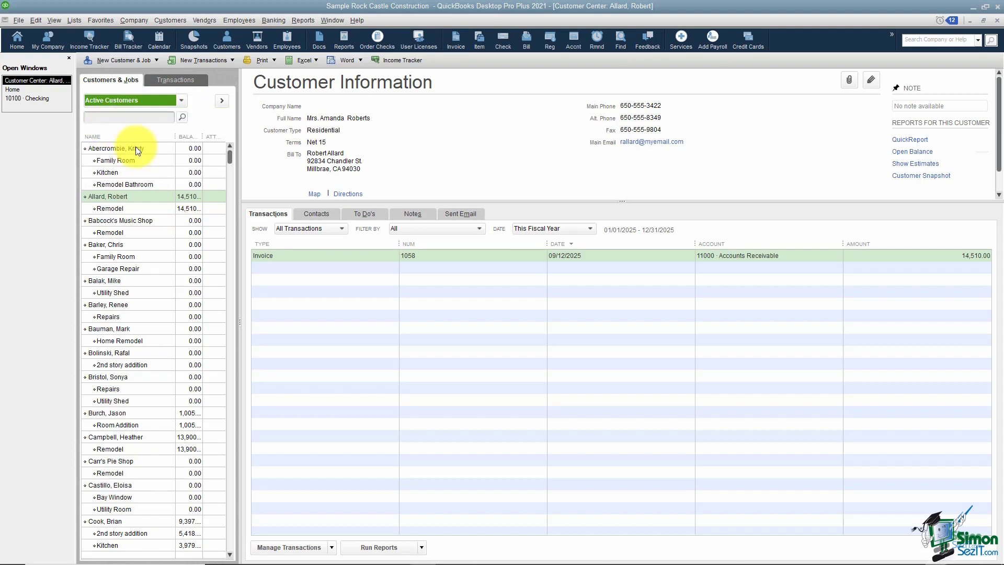
Select the first customer and drag the splitter down to enlarge its information area
click(136, 147)
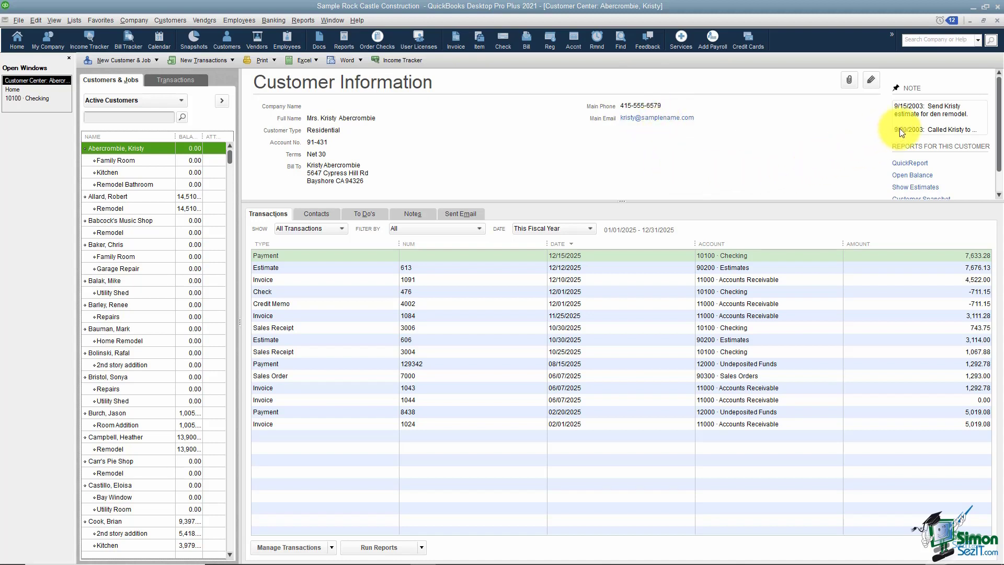
mouse_move(980, 110)
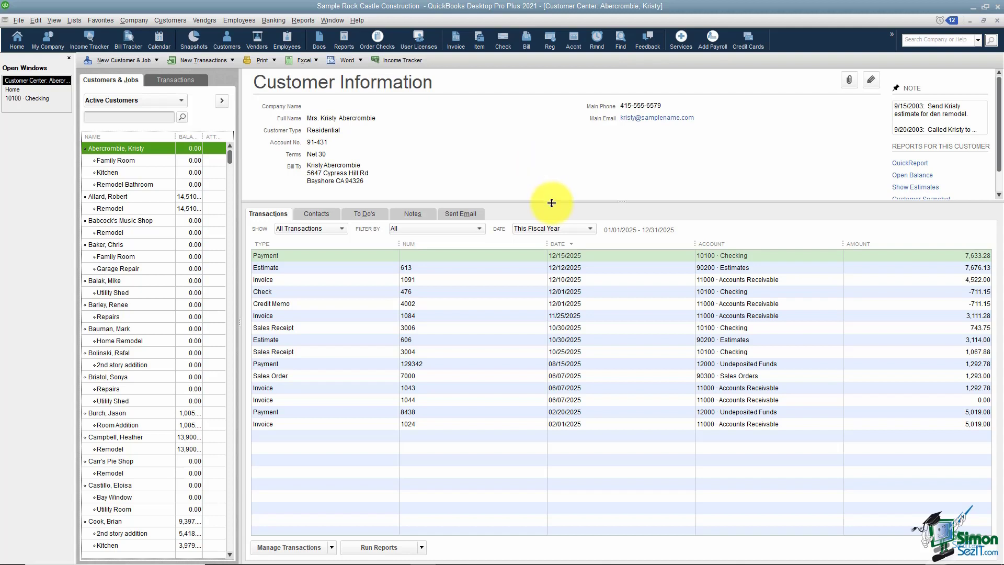
drag(552, 201, 549, 243)
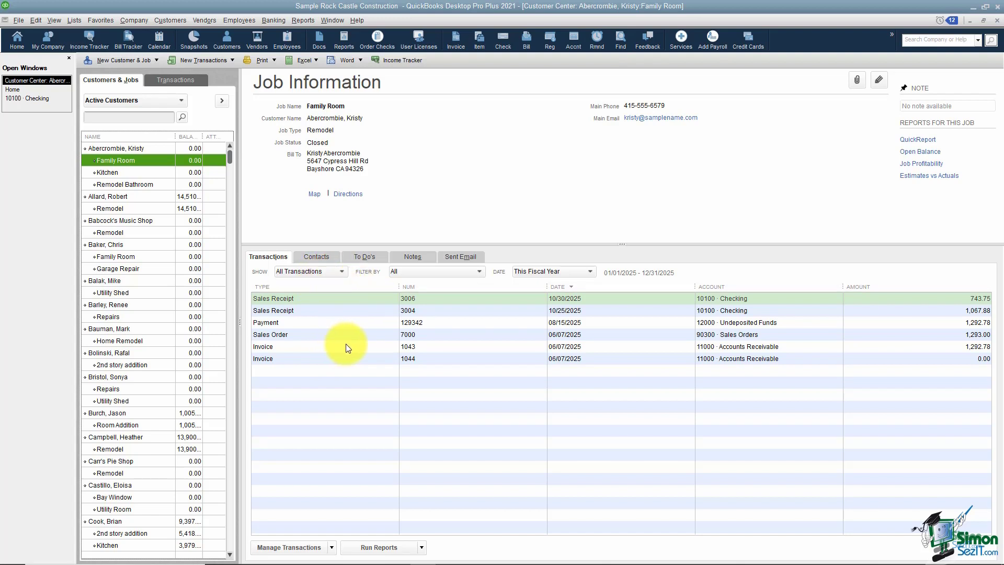
Keep This Fiscal Year as the date range, browse the transaction and report menus, then show Contacts
click(591, 271)
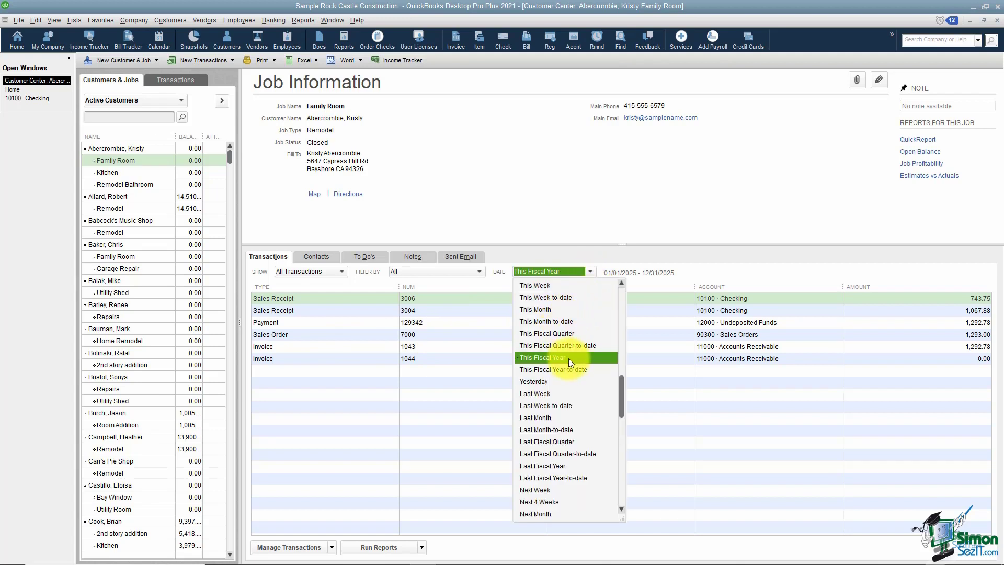
click(536, 215)
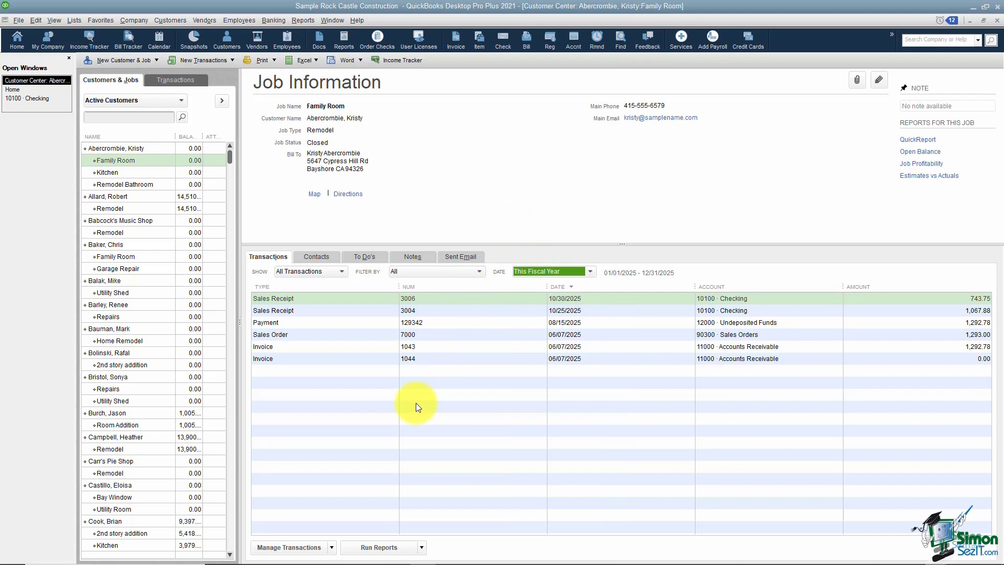
click(333, 547)
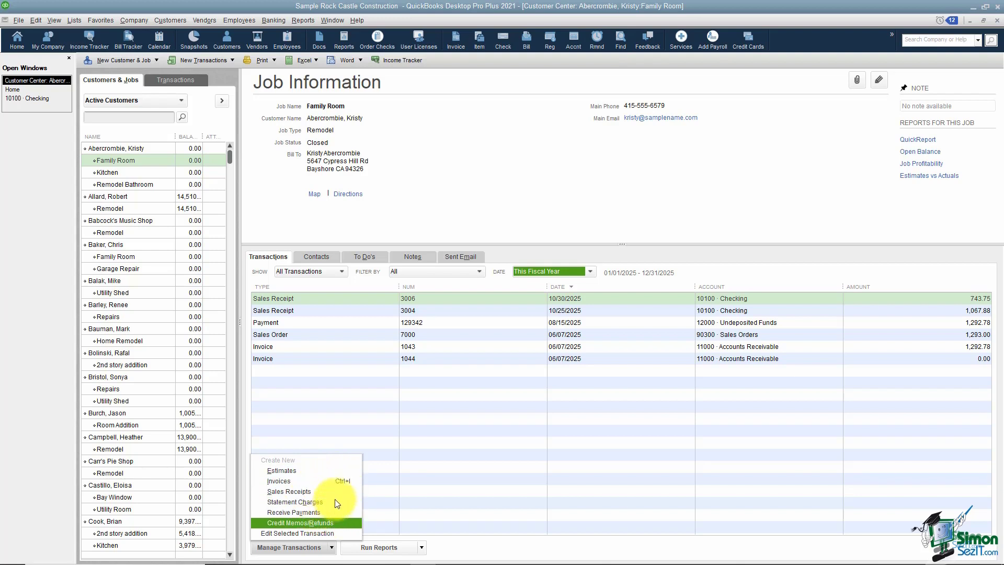
click(347, 434)
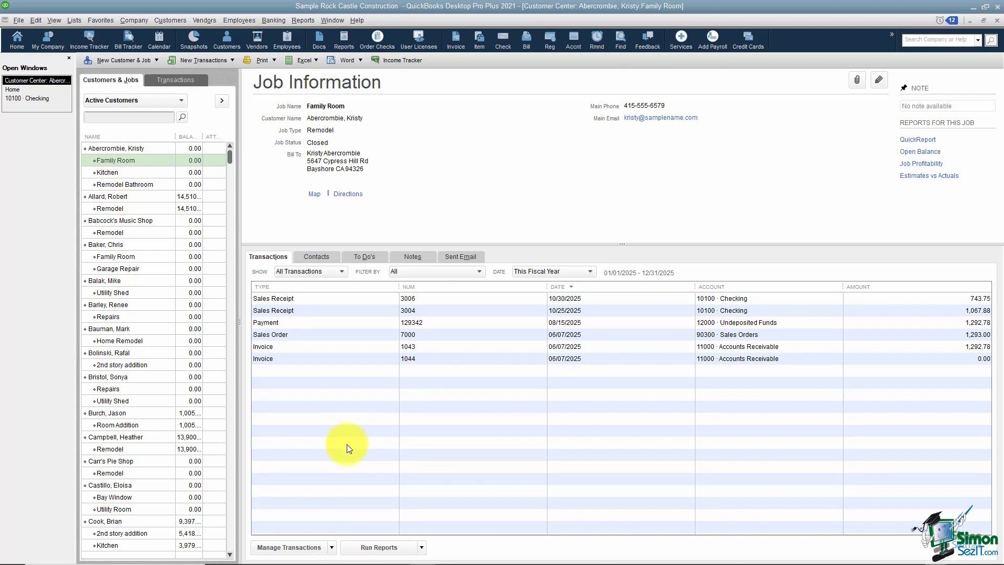
click(424, 545)
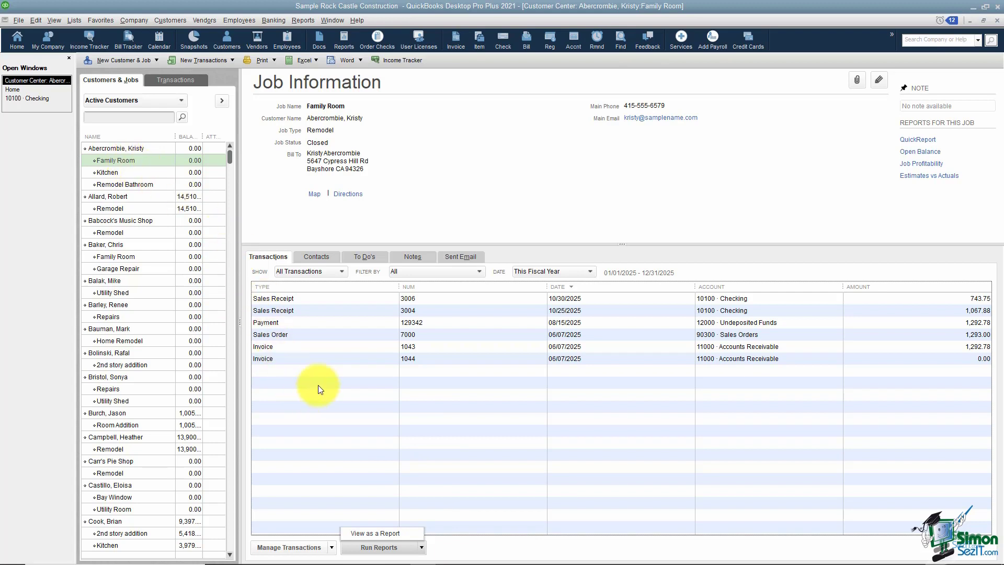
click(321, 257)
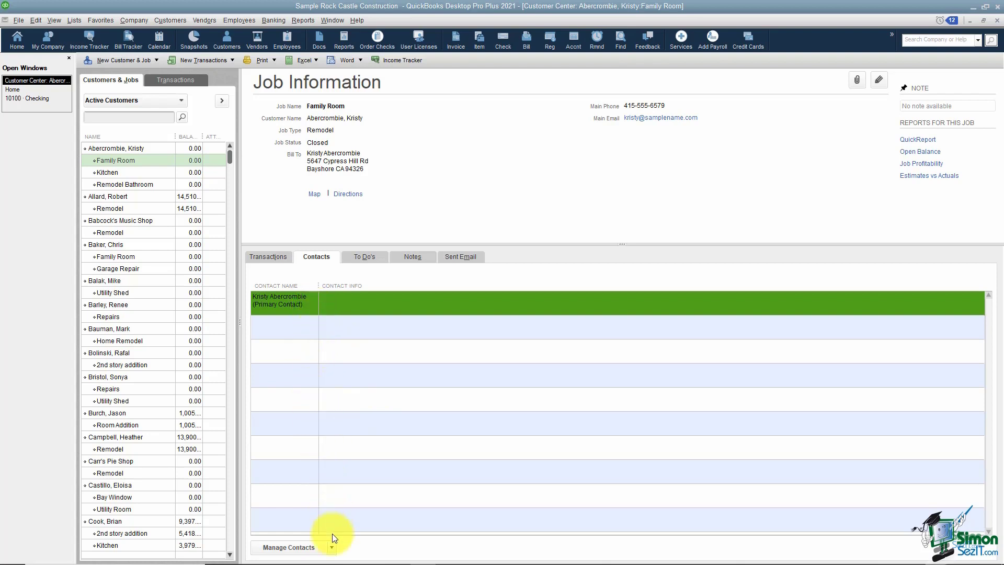
Review the job's primary contact in Edit Contact, cancel without saving, then show the To Do's
click(332, 547)
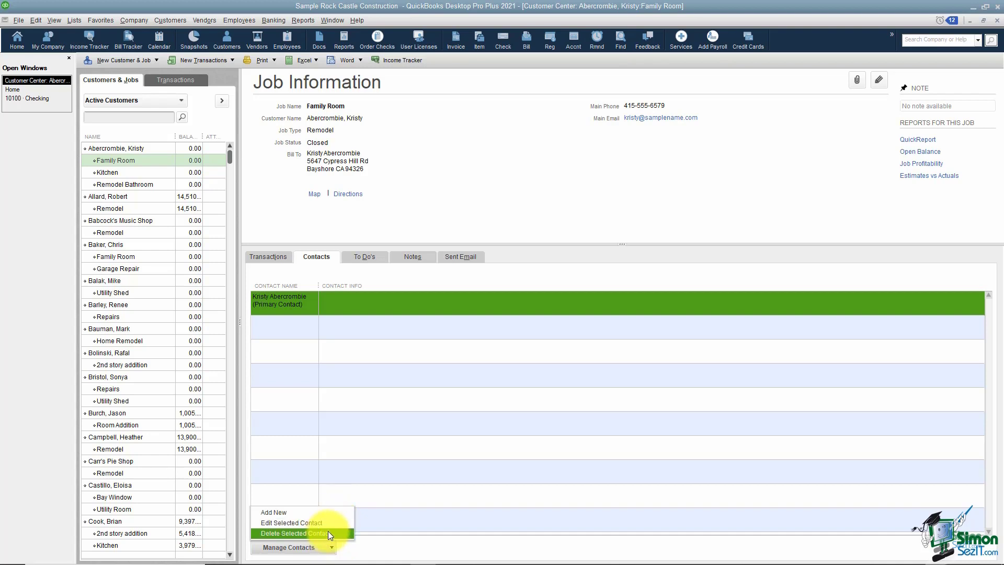
click(331, 525)
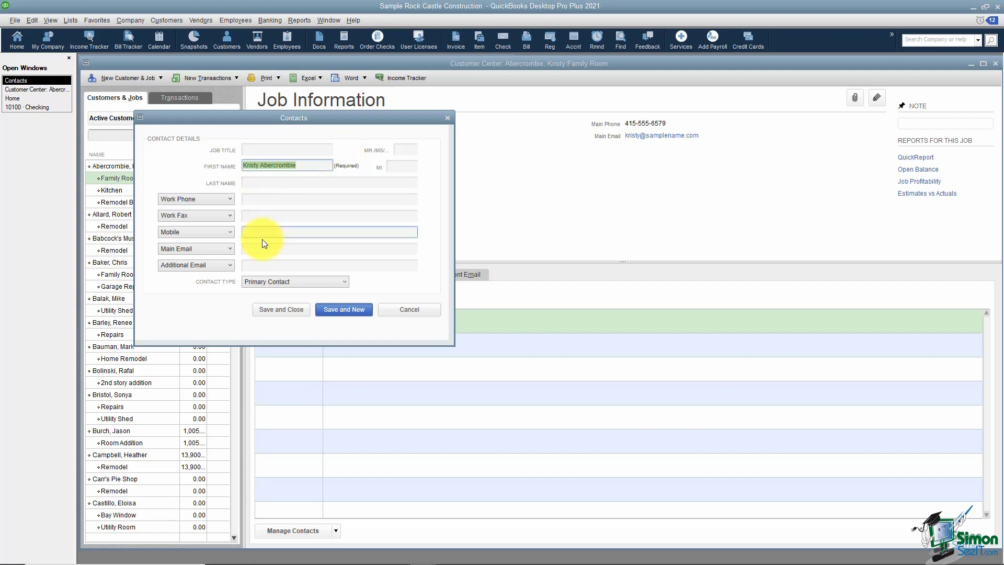
click(226, 200)
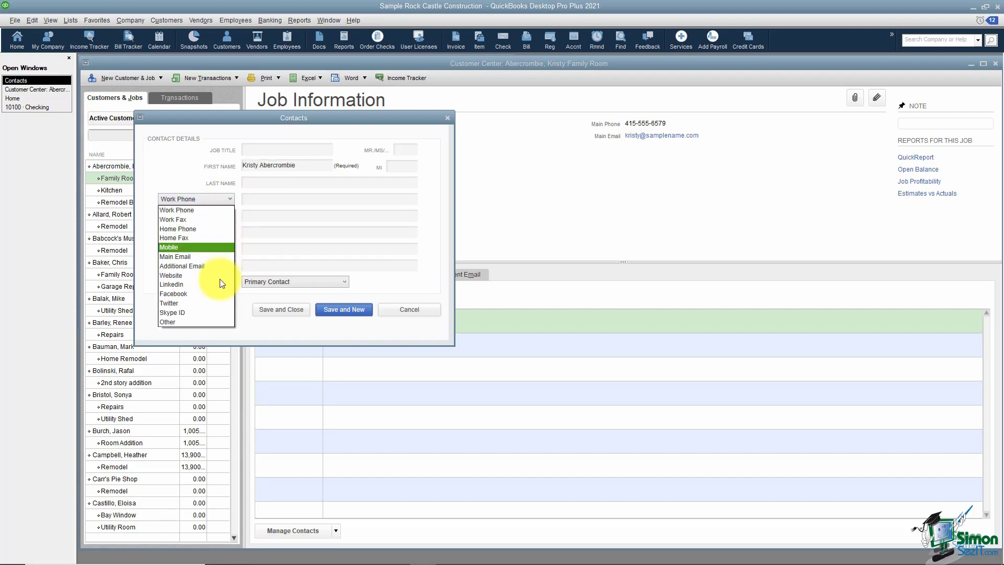
click(183, 156)
click(403, 312)
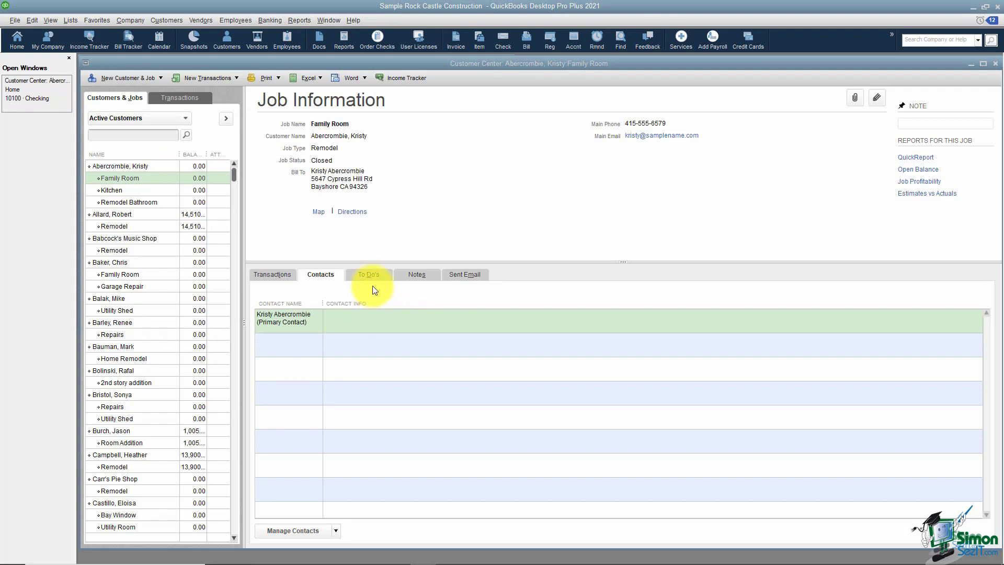
click(374, 276)
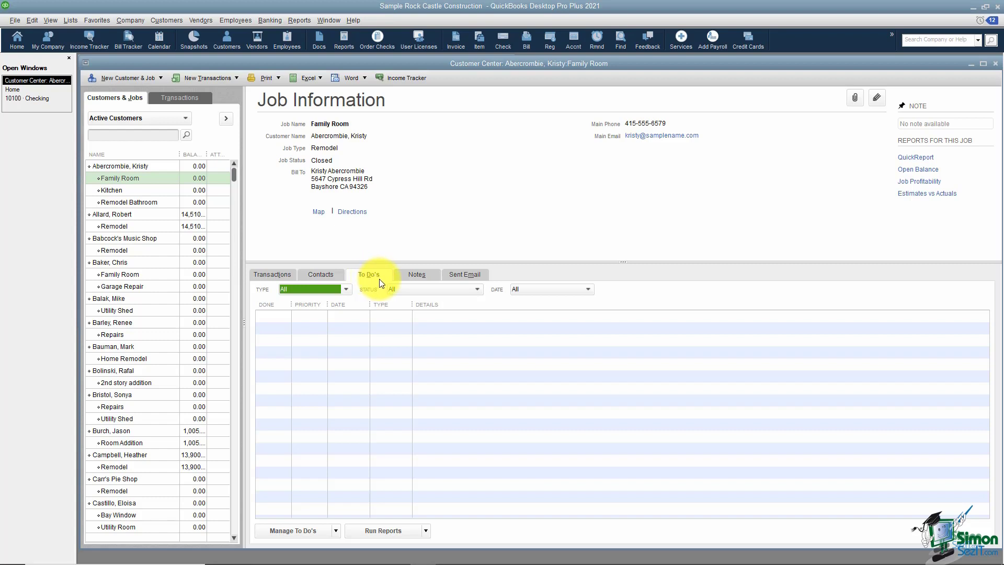
Start a Low-priority Call to-do for Family Room, due 12/4/2020 with a specific time
click(336, 531)
click(328, 496)
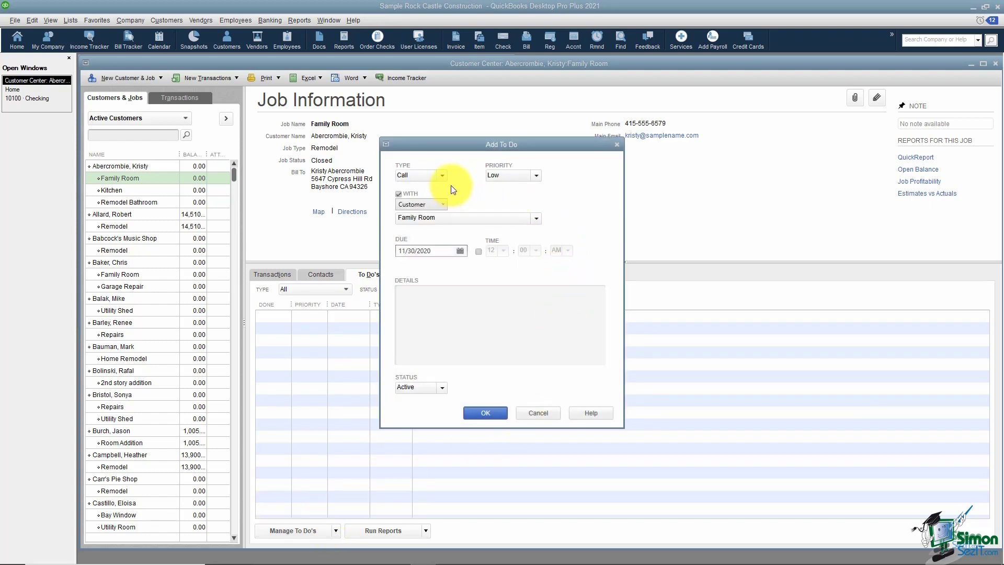
click(441, 175)
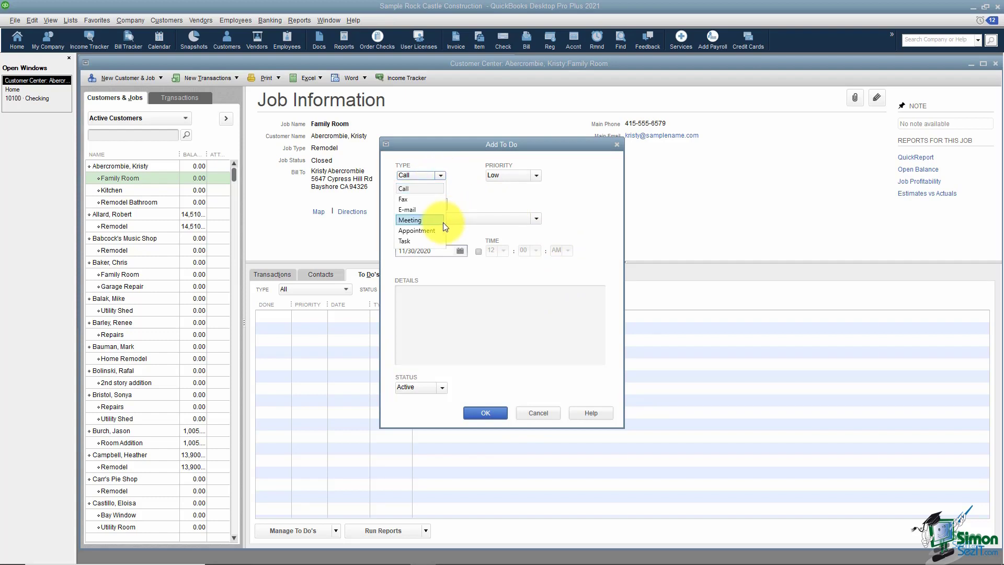
click(431, 188)
click(536, 176)
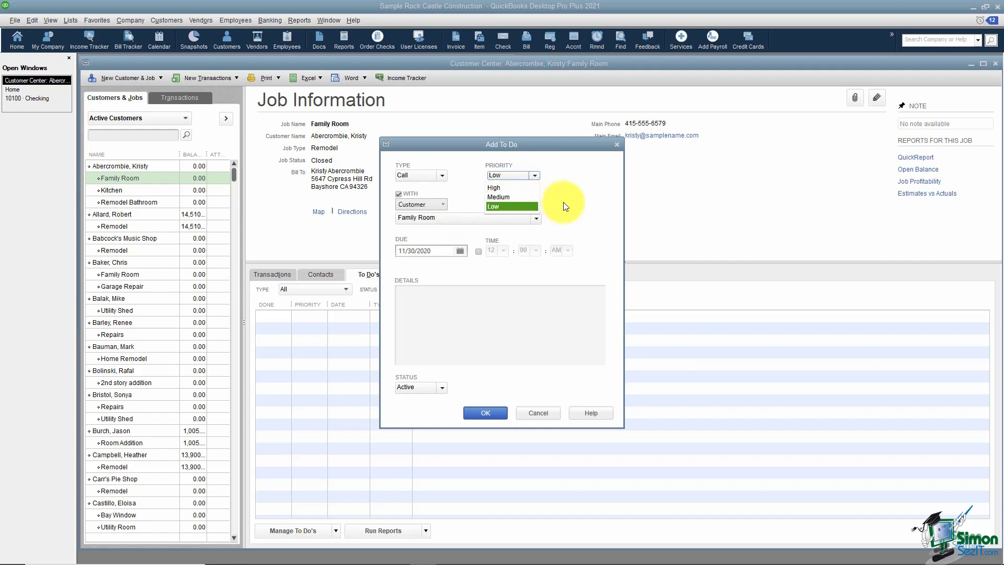
click(523, 207)
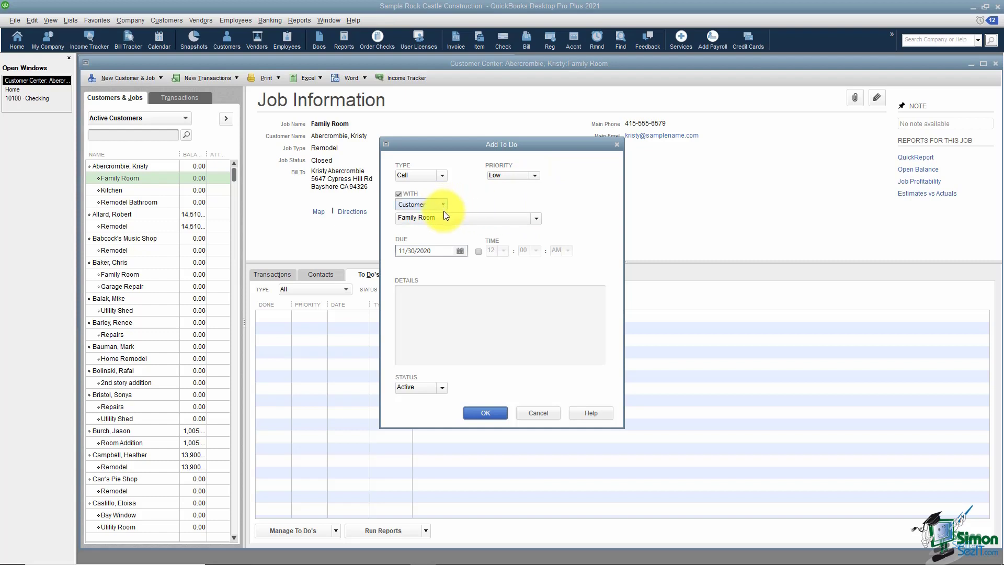
click(537, 218)
click(542, 218)
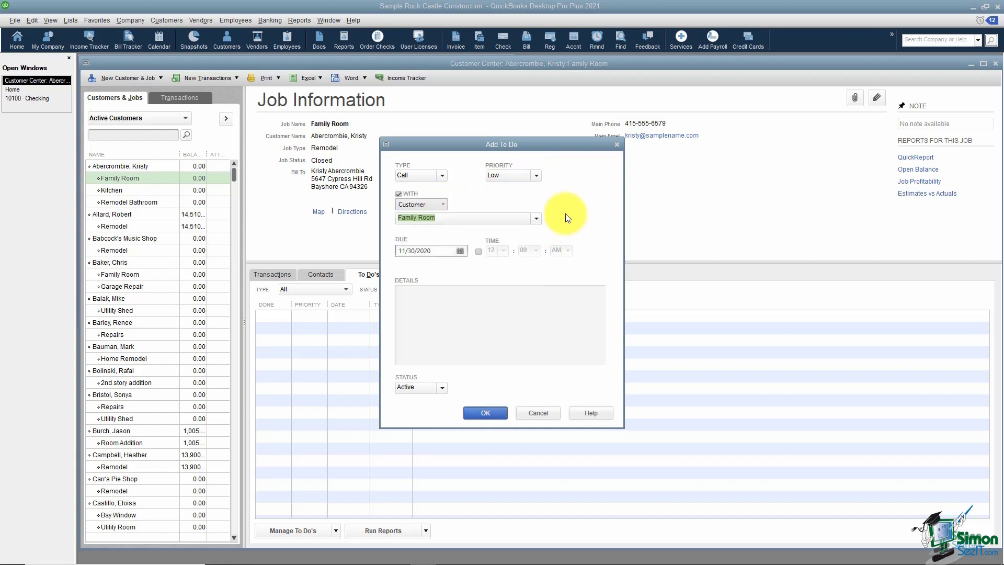
click(461, 252)
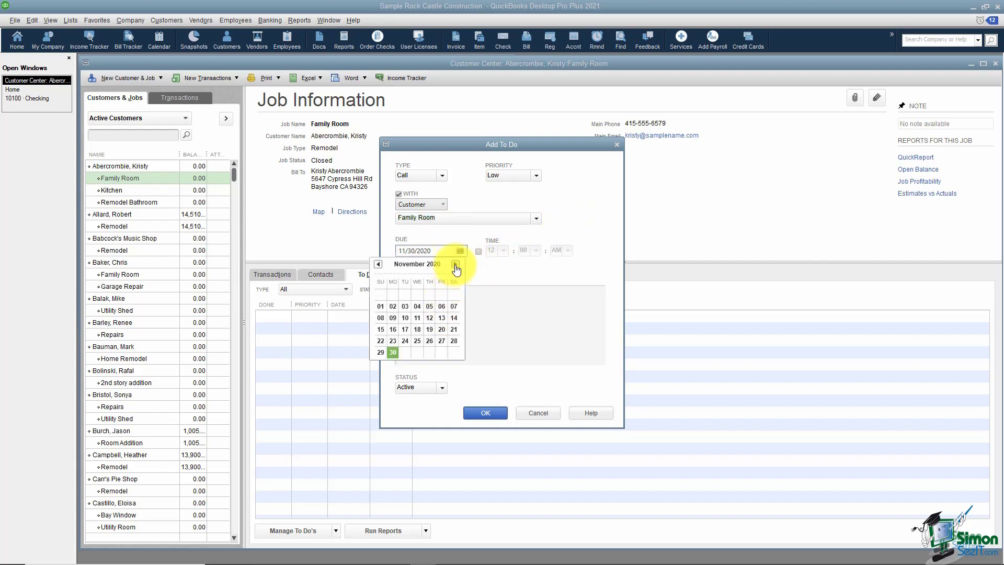
click(455, 264)
click(442, 296)
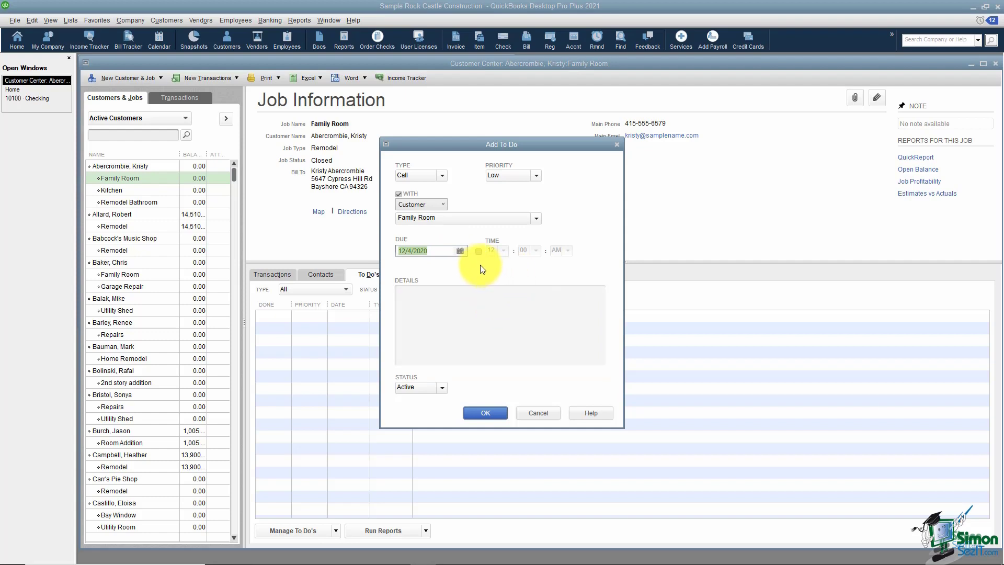
click(478, 251)
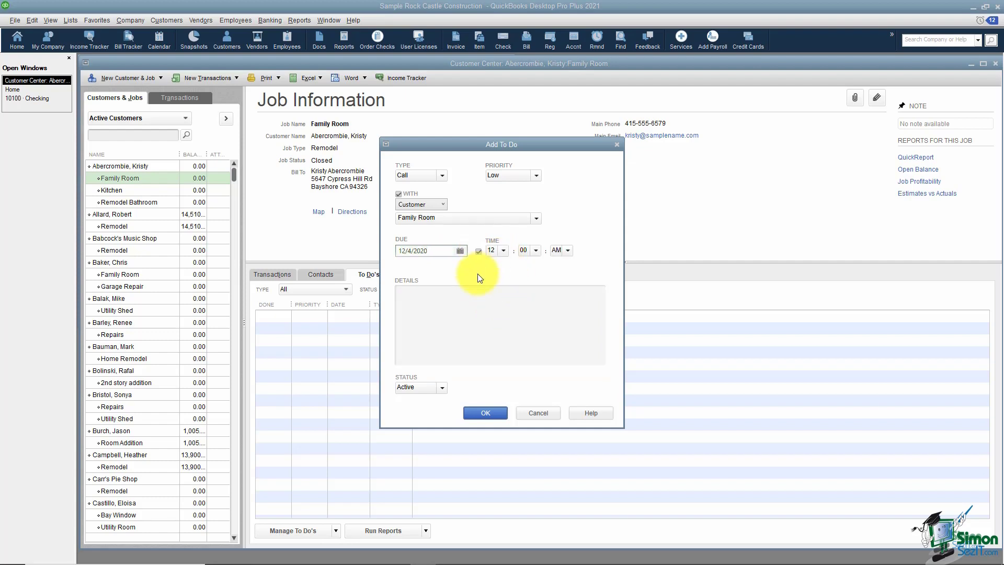
Add details about setting up a lunch with the contact about the Family Room remodel, and save
click(405, 293)
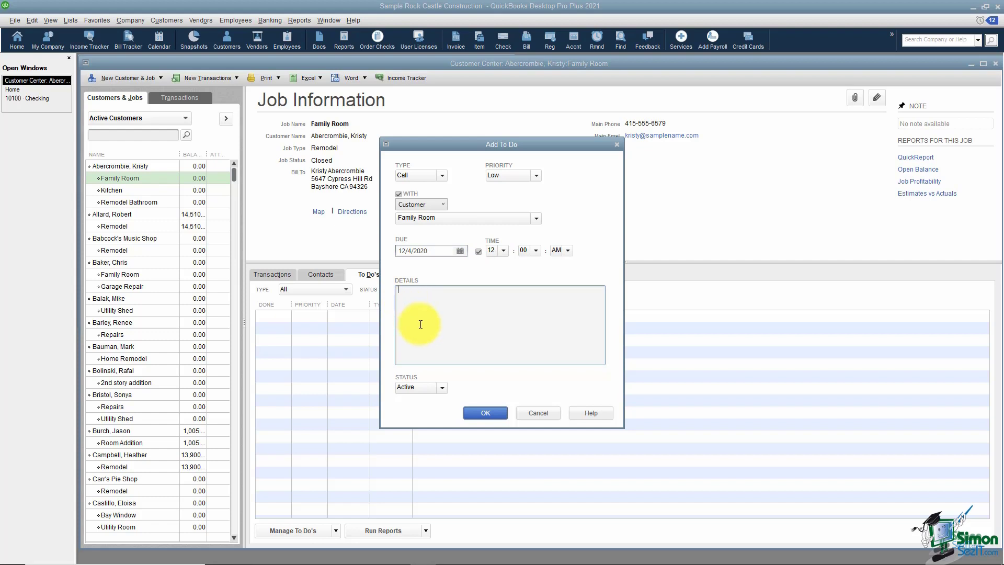
text(Set up a lunch date with Kristy to discuss plans for Family Room remodel.)
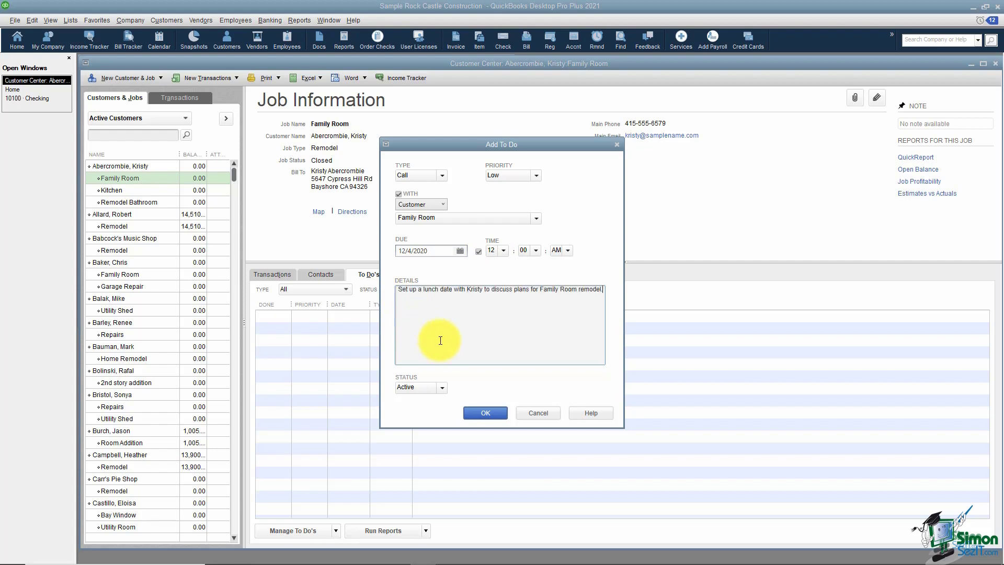
click(442, 388)
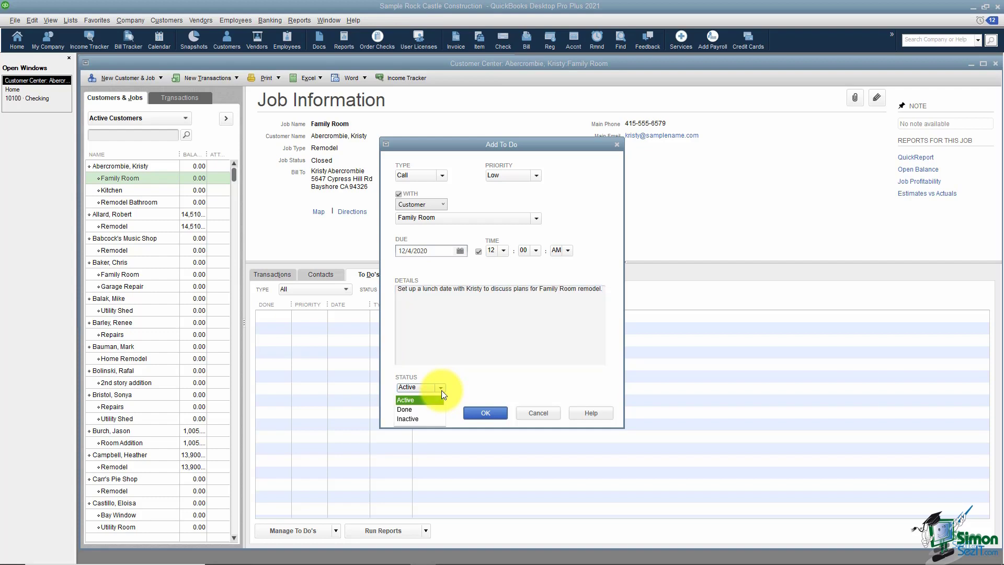
click(441, 391)
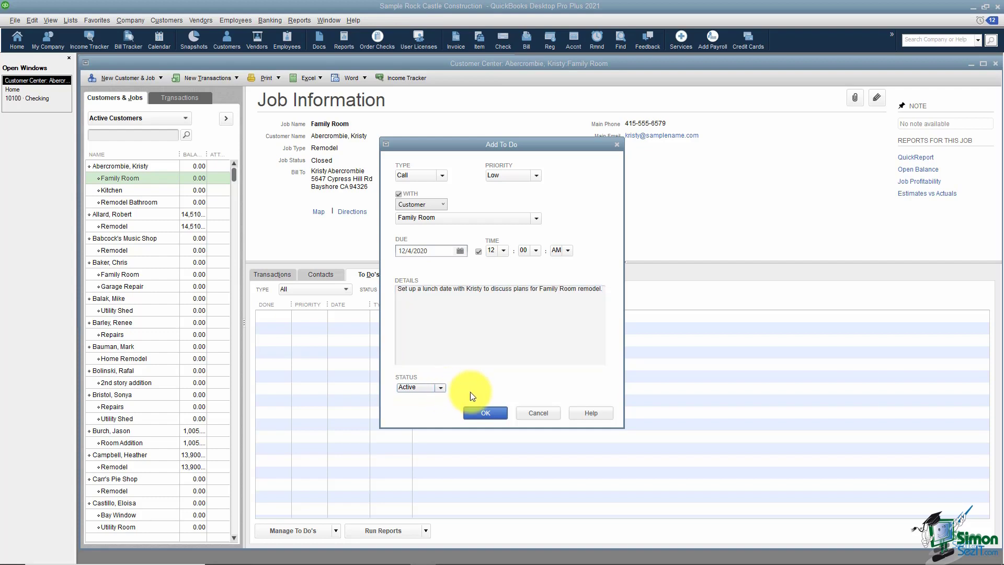
click(480, 413)
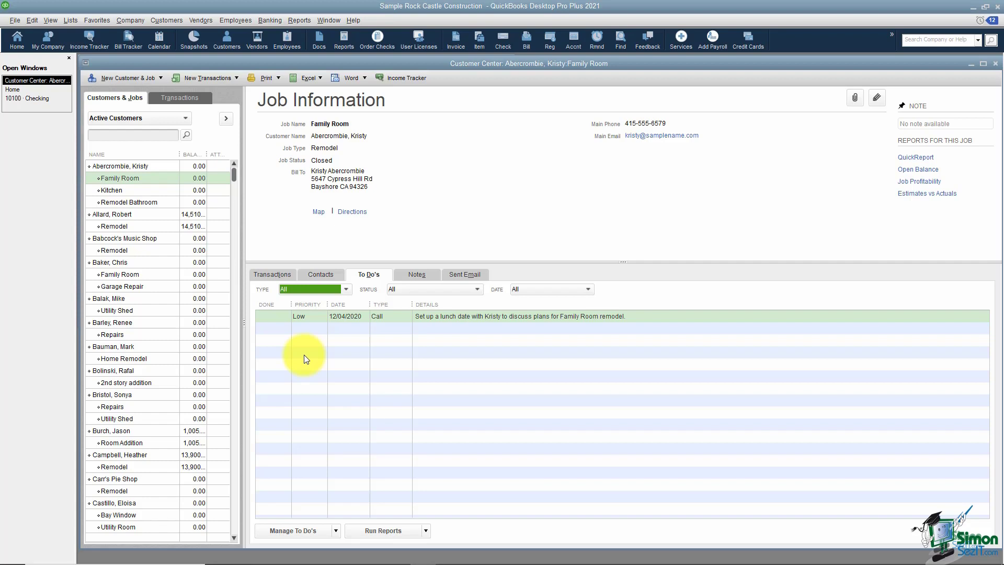
Change the Call to-do's status to Done, then show the job's Notes
double_click(269, 316)
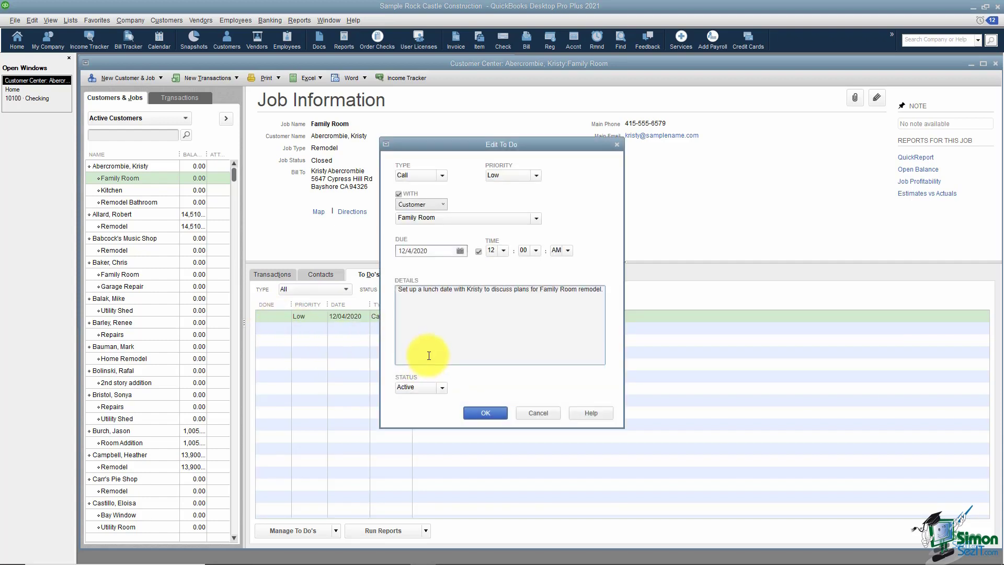
click(440, 387)
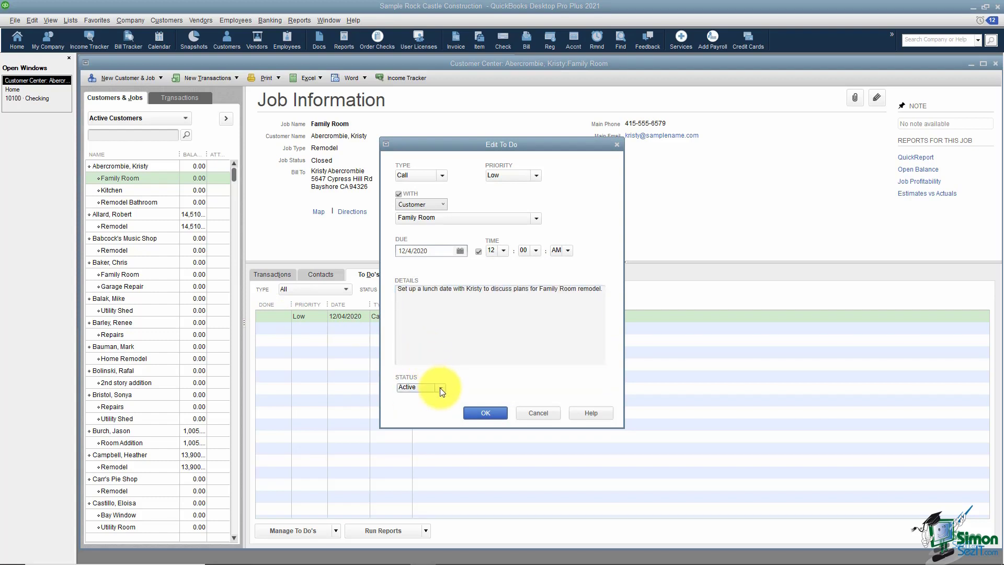
click(412, 410)
click(486, 413)
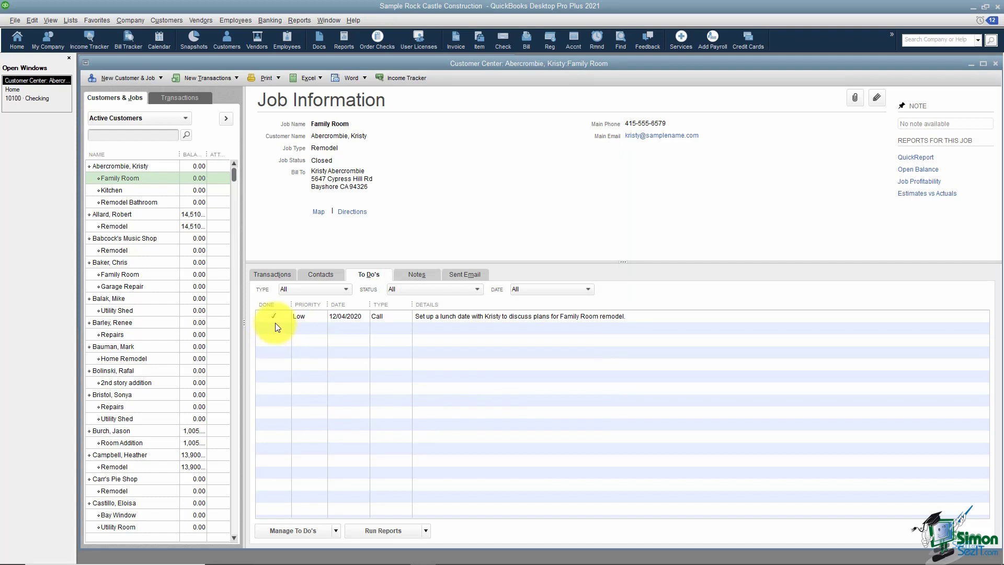
click(417, 274)
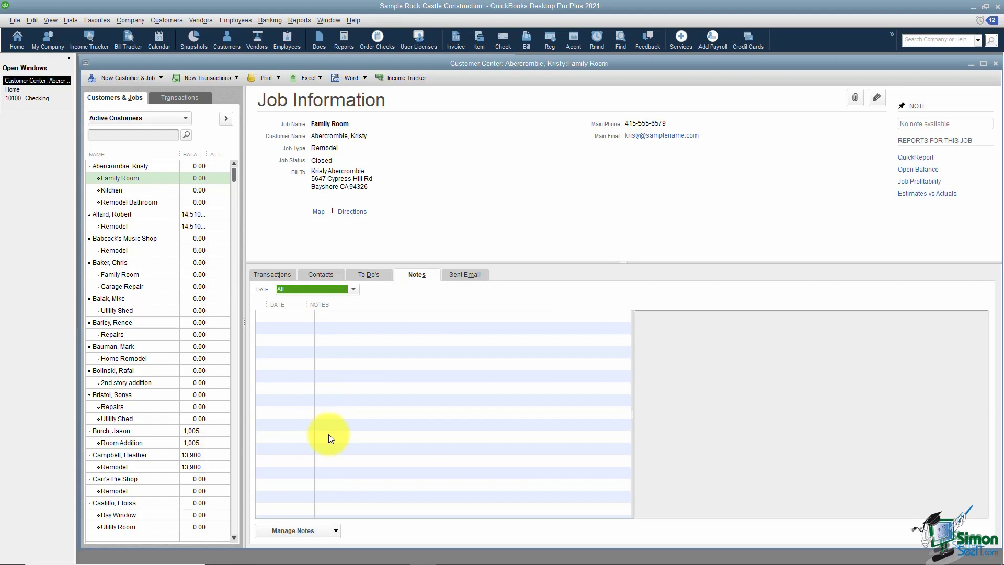
Add a date/time-stamped note that the contact was called about the meeting, then view Sent Email
click(337, 529)
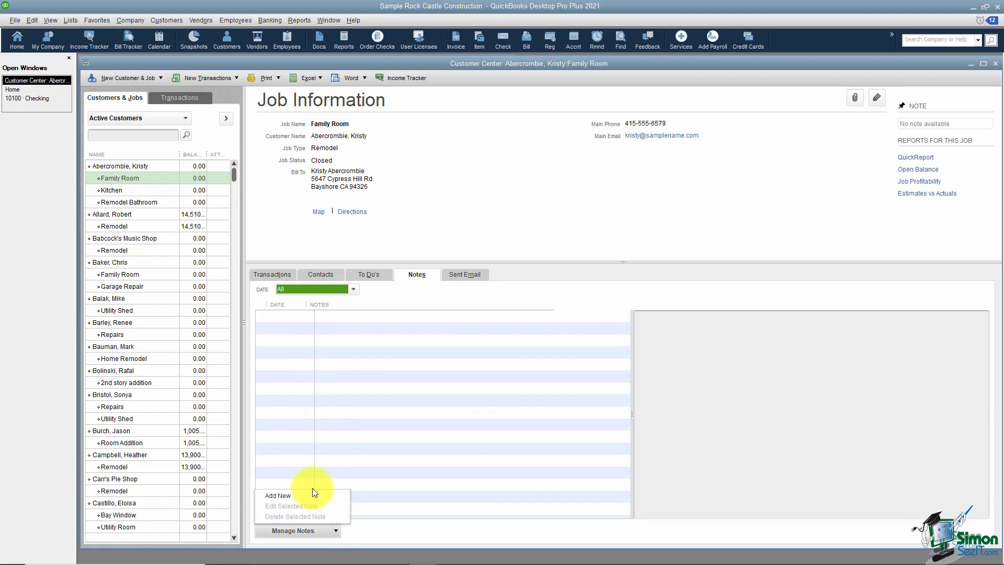
click(305, 495)
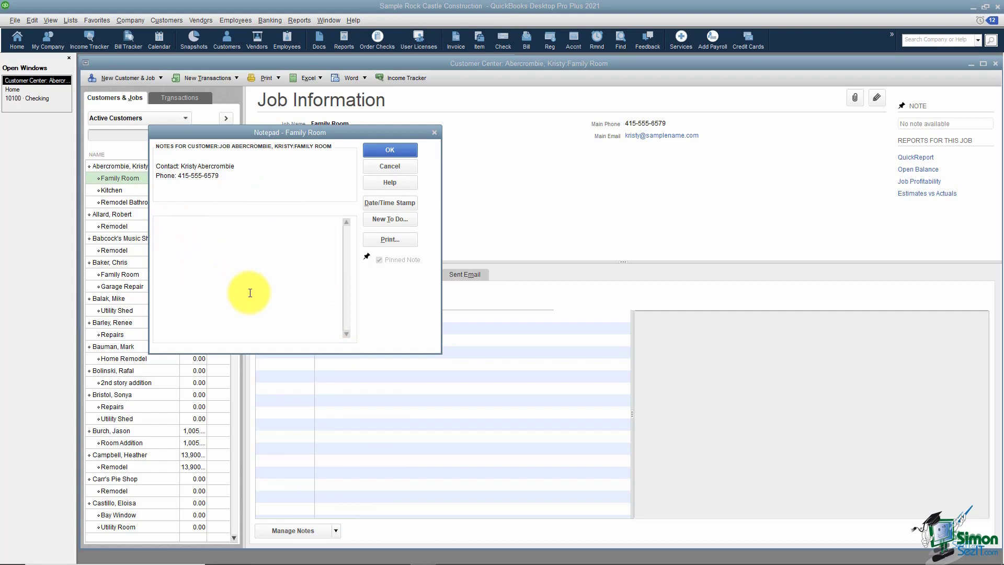
click(384, 208)
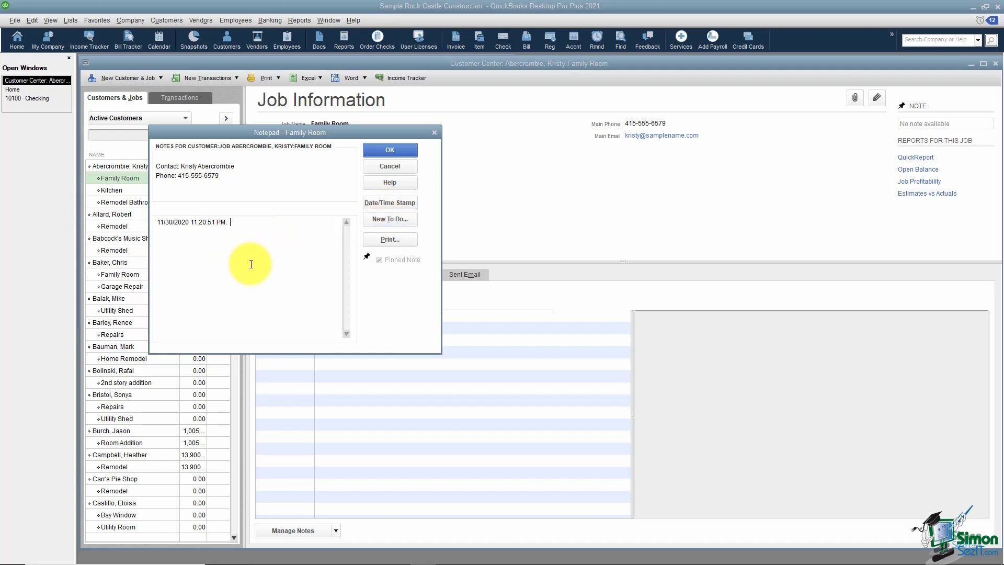
text(Called Kristy to see about the meeting.)
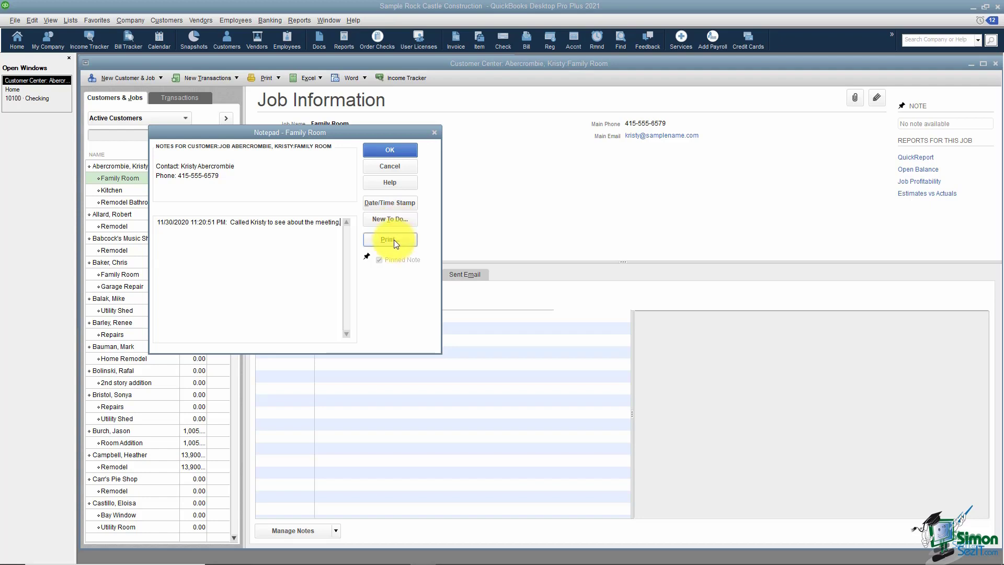
click(401, 152)
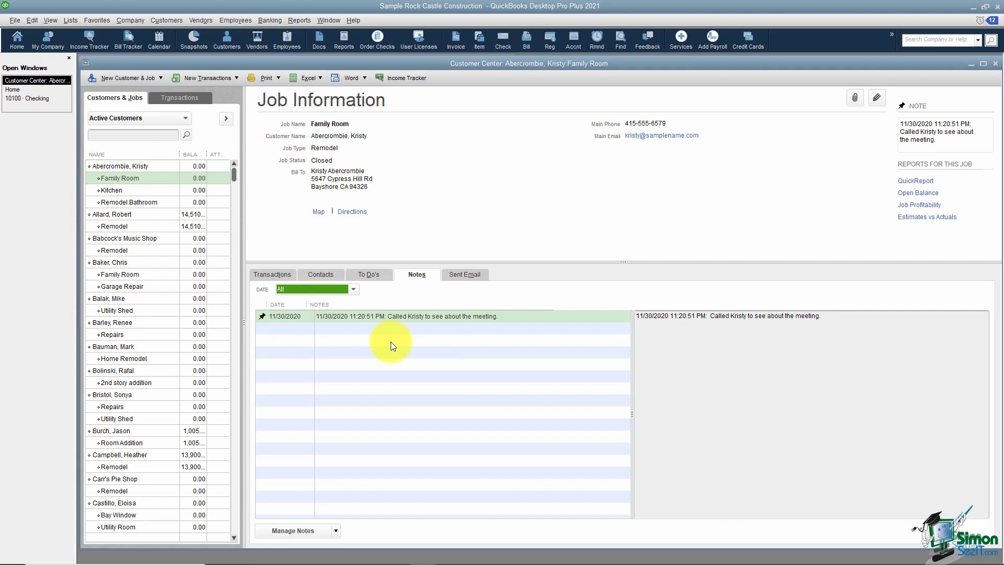
click(461, 275)
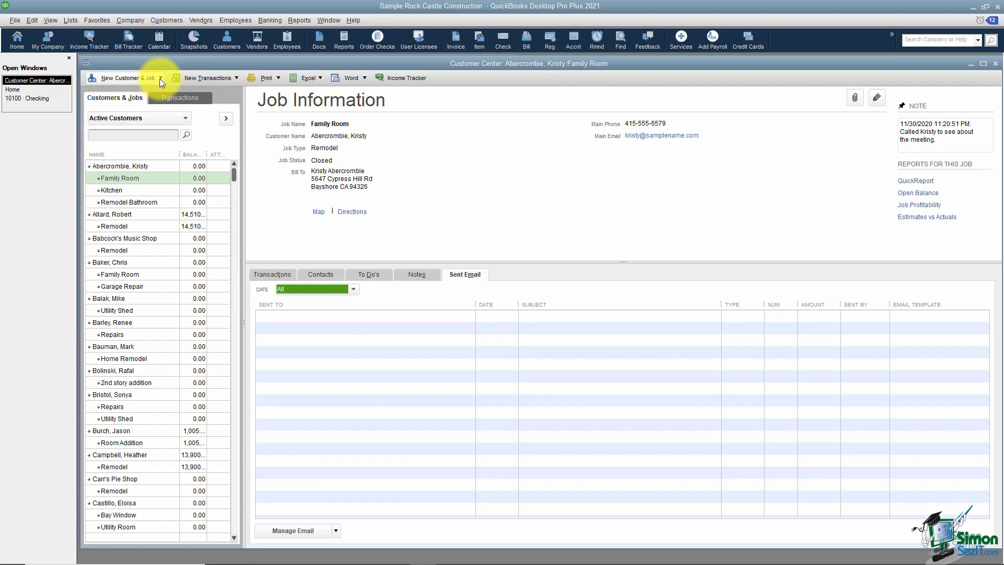
Glance at the New Transactions and Print menus, then open the Excel import/export menu
click(237, 77)
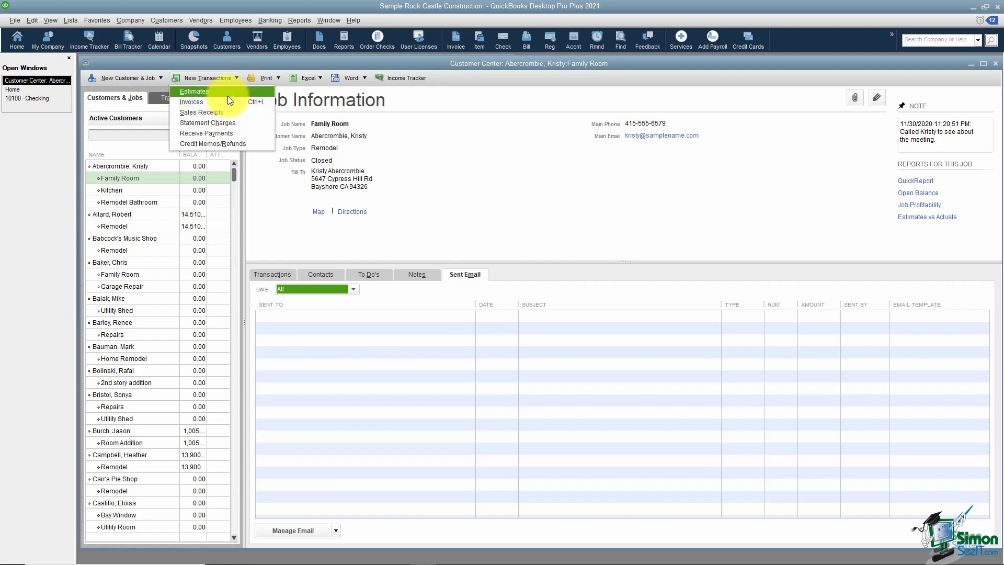
click(290, 118)
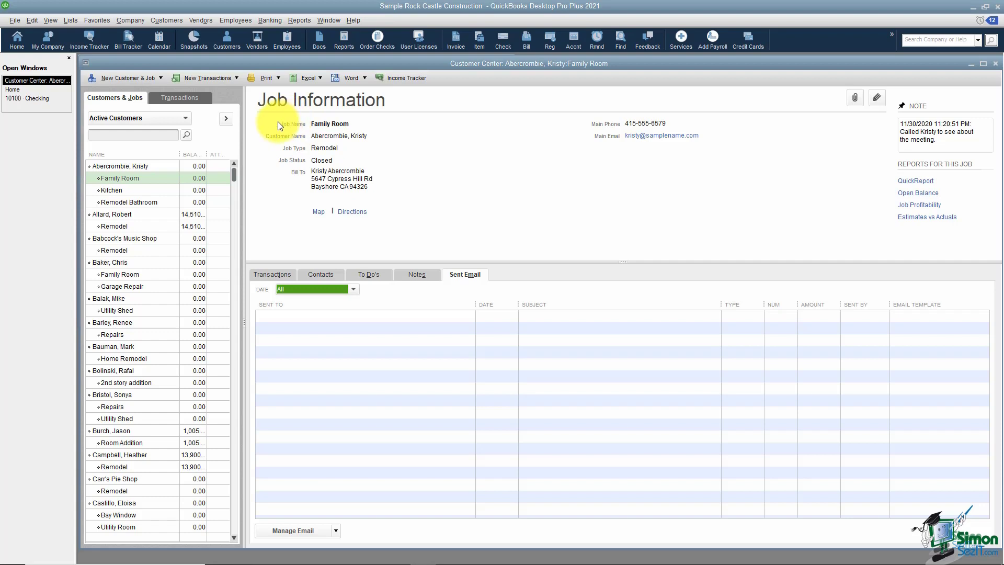
click(276, 80)
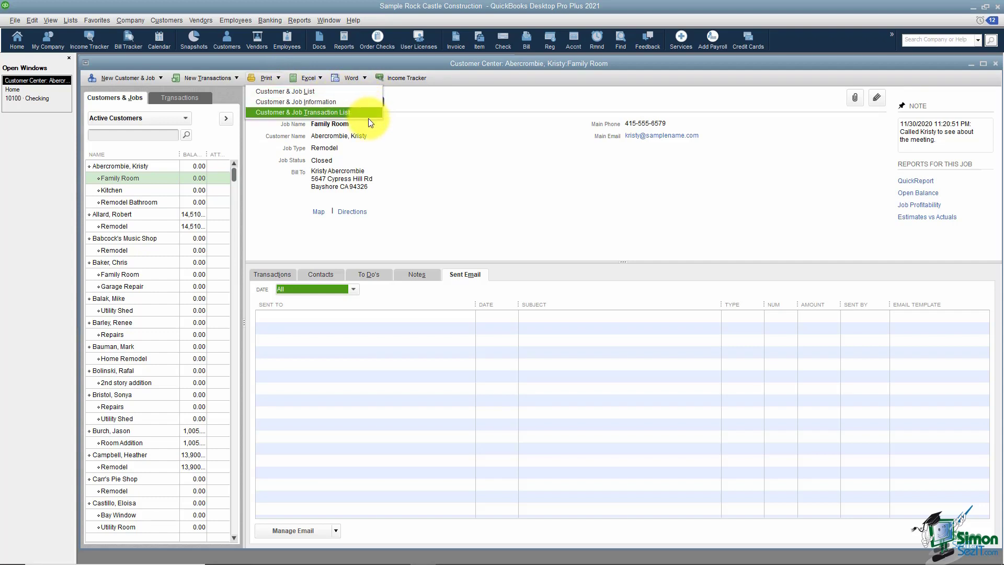
click(376, 133)
click(320, 79)
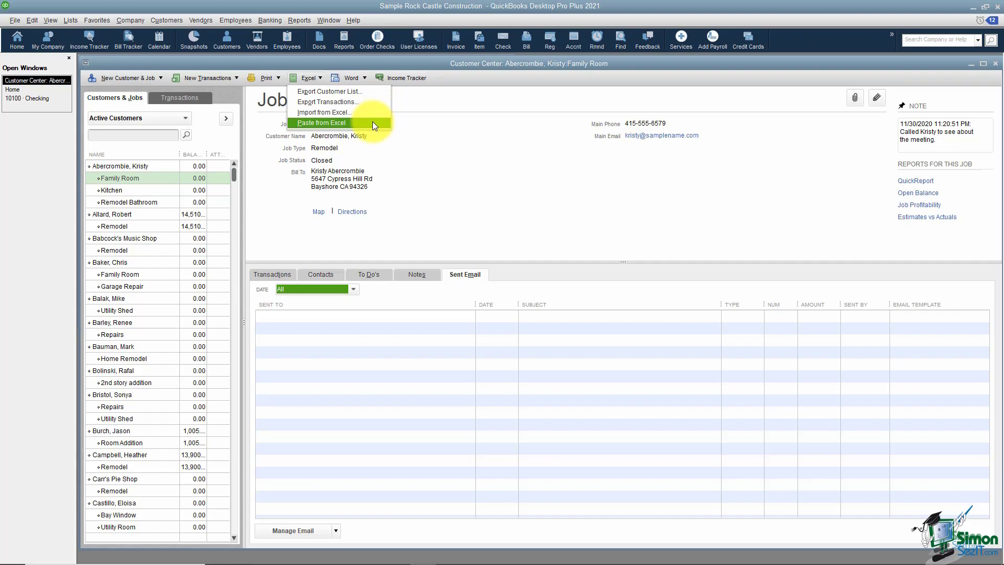
Close the Excel menu and look at the Word letter options without choosing any
click(363, 79)
click(365, 77)
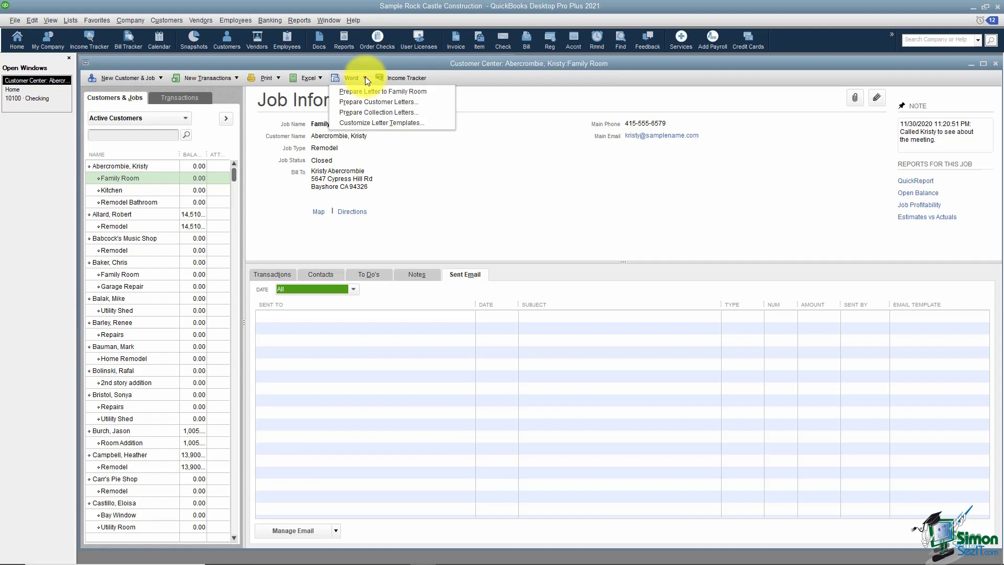
click(412, 177)
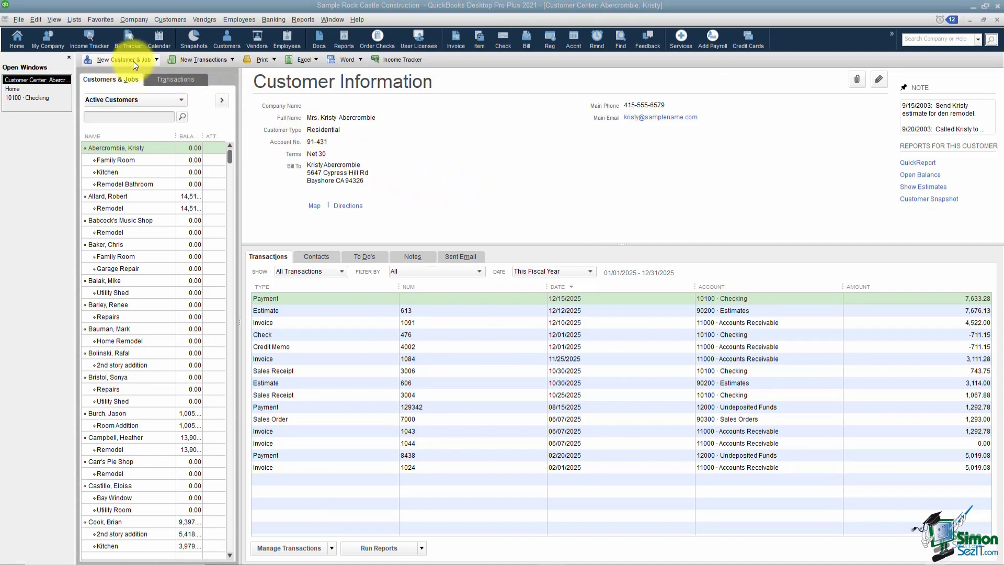
Choose New Customer from the New Customer & Job menu to get a blank customer form
click(154, 61)
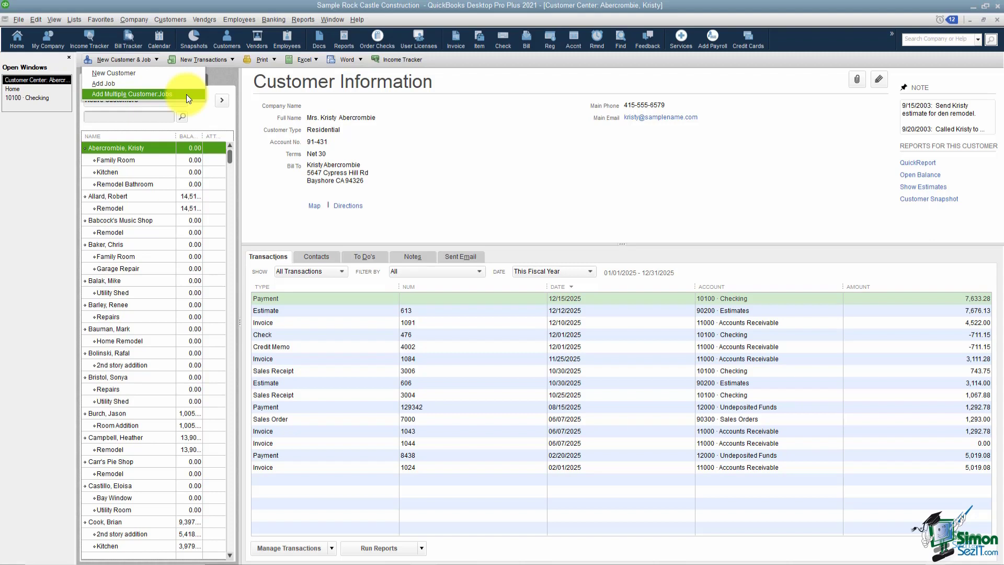
click(137, 74)
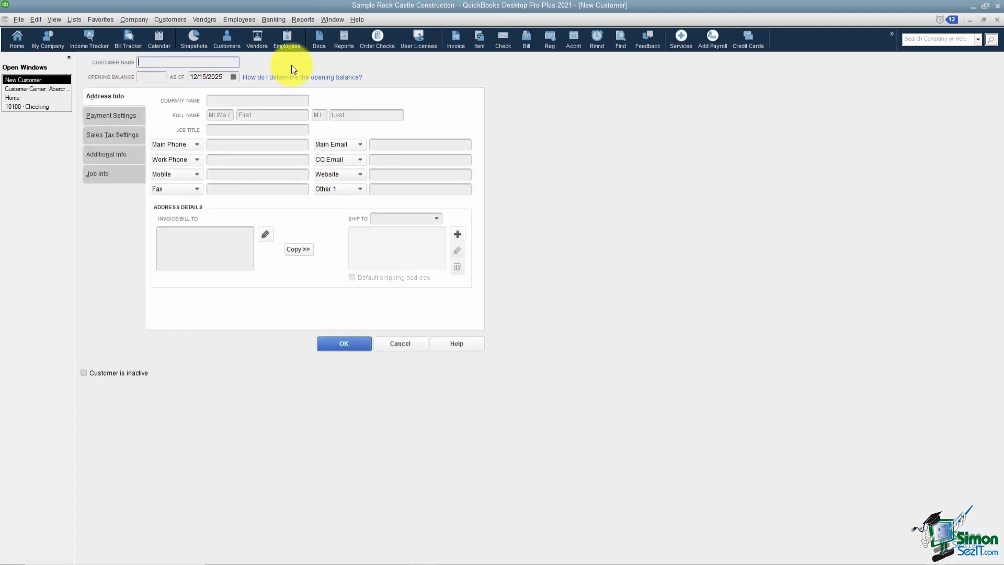
Enter the customer's name in Customer Name as last name, comma, first name
text(Allen Tom)
click(154, 63)
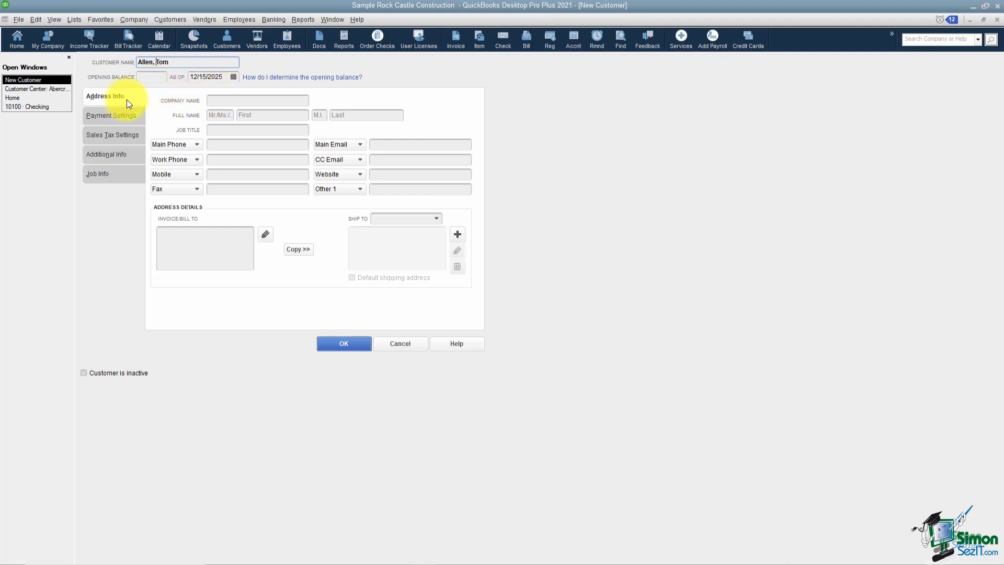
click(226, 101)
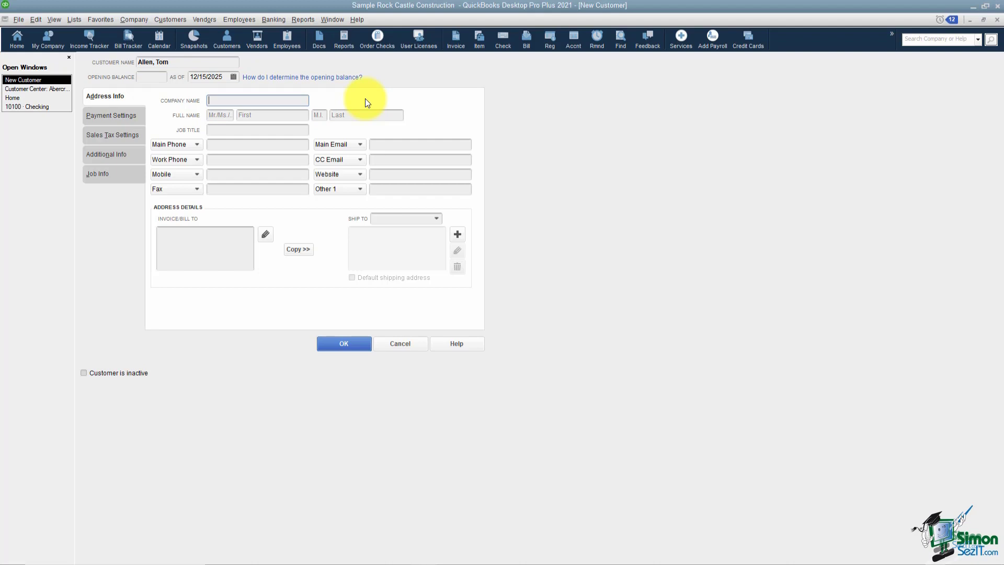
Fill in company ABC Plumbing, salutation Mr., and the contact's first and last names
text(ABC Plumbing)
click(231, 116)
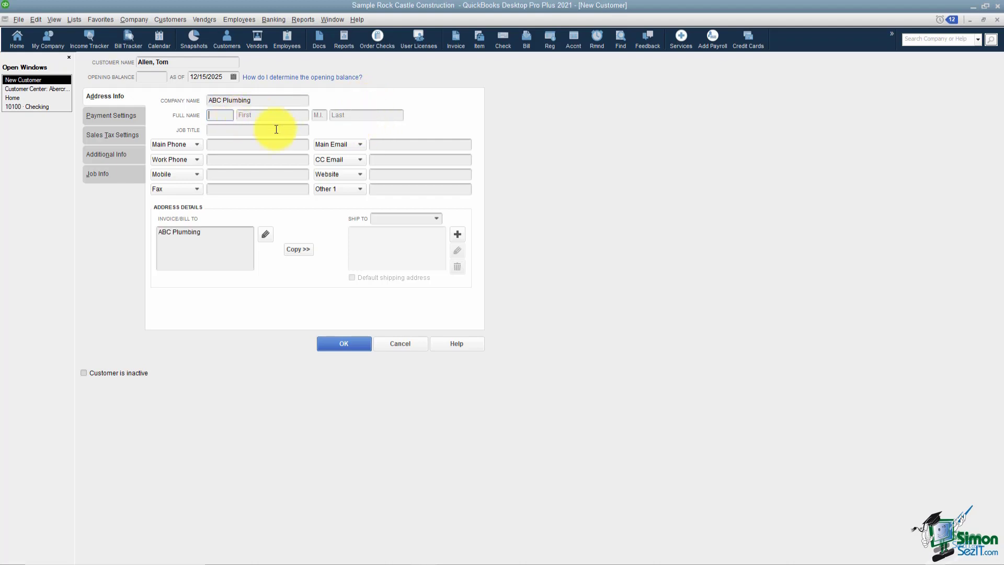
text(Mr.)
key(Tab)
text(Tom)
key(Tab)
key(Tab)
text(Allen)
key(Tab)
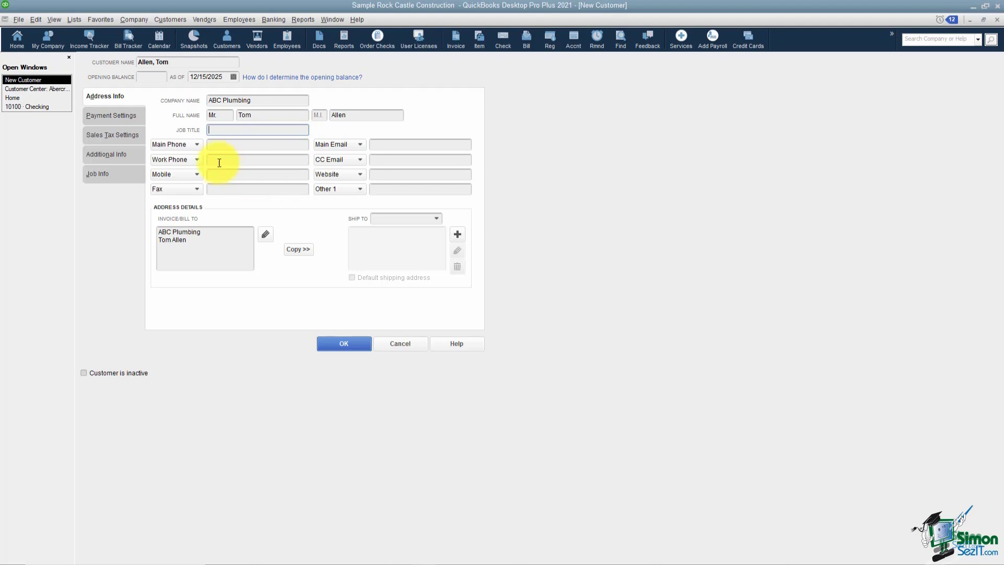
click(197, 145)
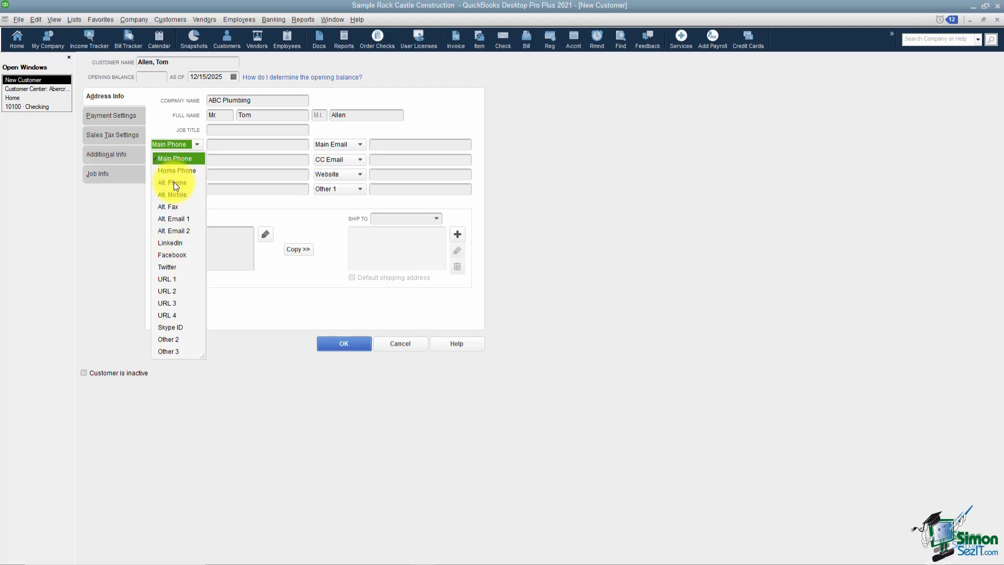
Change the first phone field's type from Main Phone to Alt. Mobile
click(174, 194)
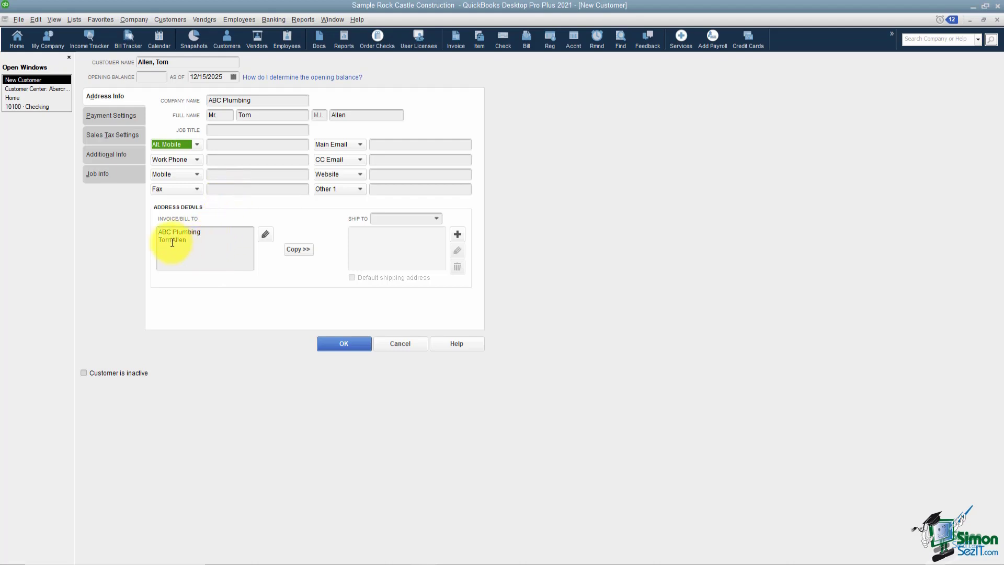
Add an Attn: line, street address and city, state and ZIP line to the bill-to address
click(224, 239)
key(Home)
text(Attn:)
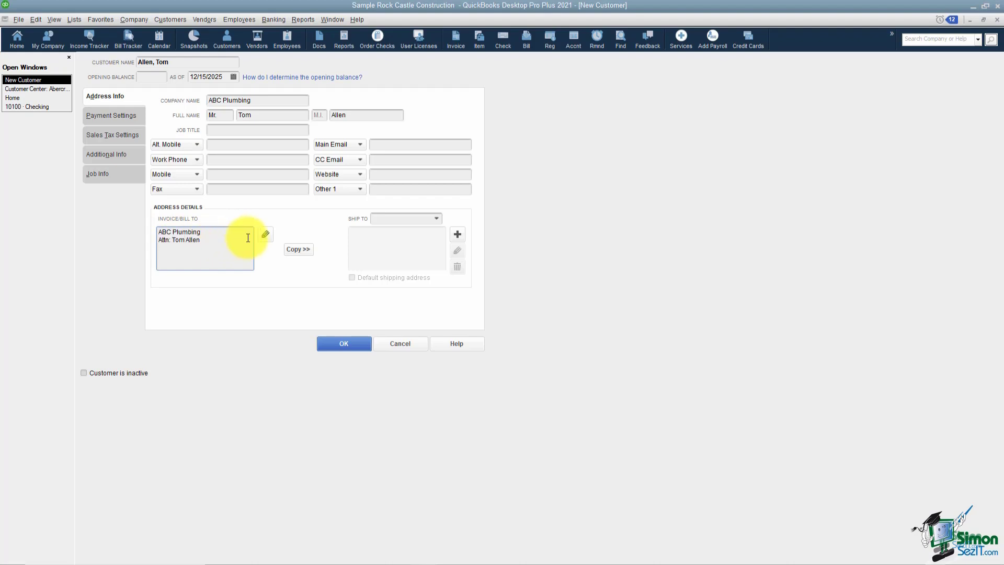
click(212, 239)
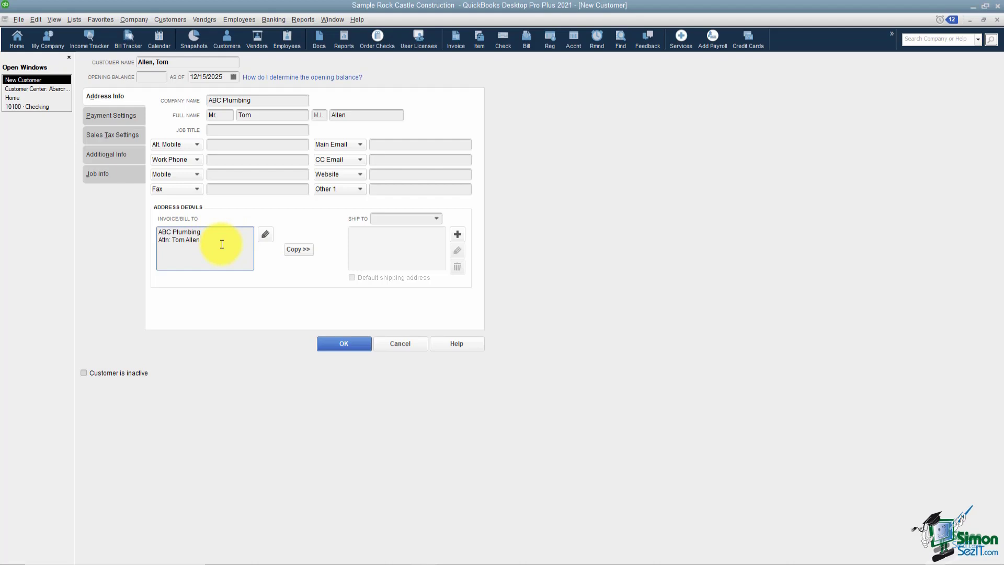
text(55 DRaper Street)
key(Return)
text(Charleston, SC 29401)
click(175, 247)
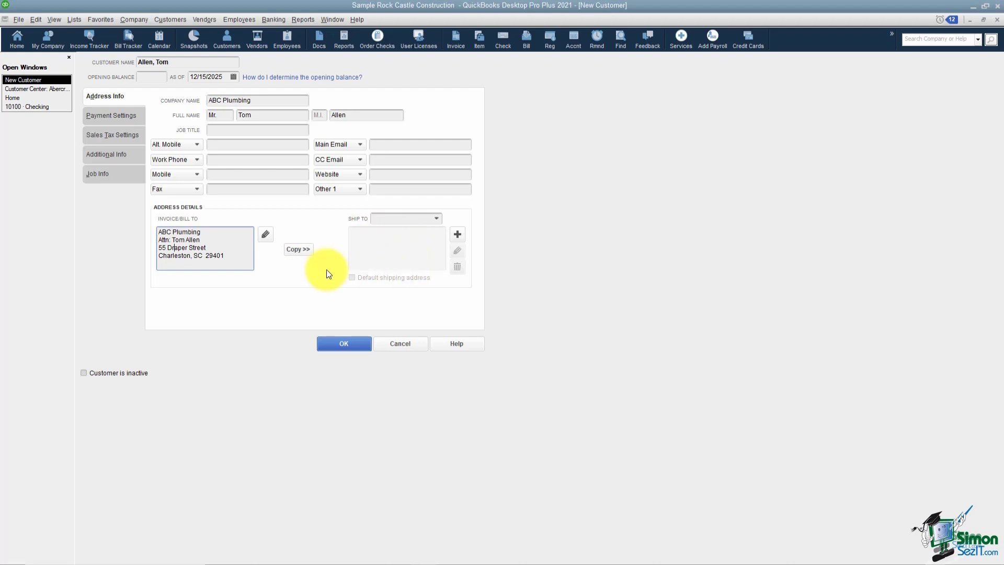
Show the customer's Payment Settings, where the delivery method is E-mail
click(120, 116)
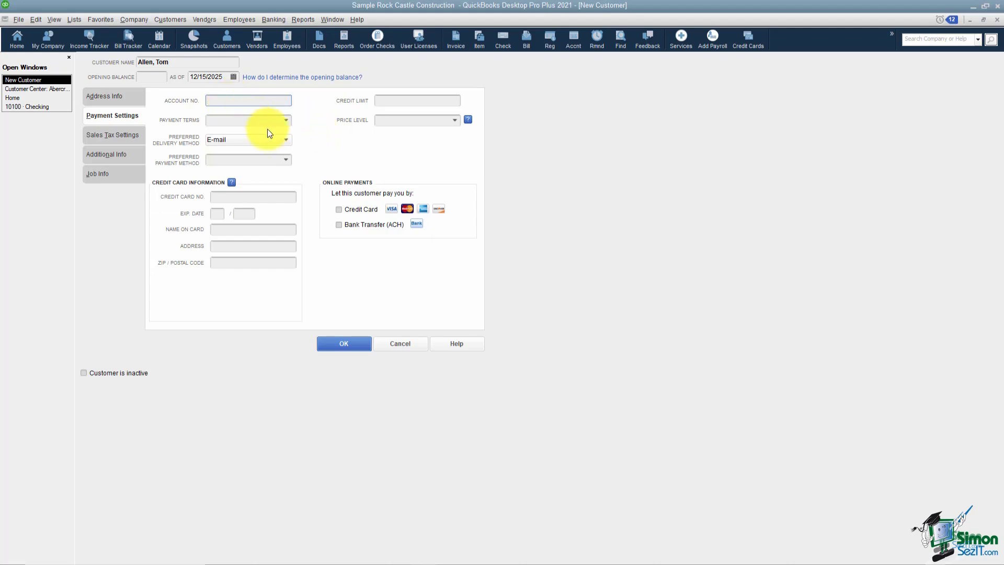
Set payment terms to Net 30 and keep E-mail as the preferred delivery method
click(286, 120)
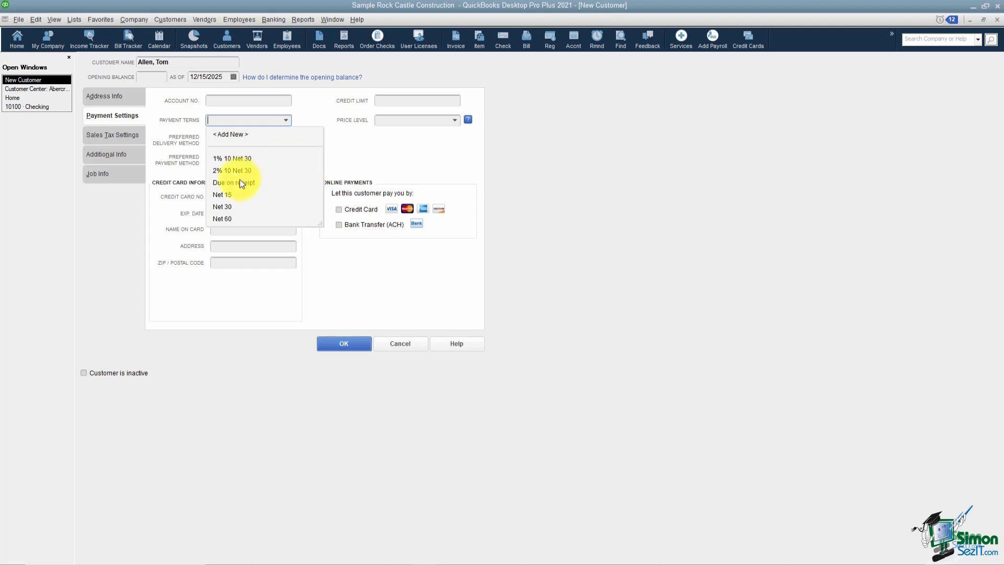
click(227, 206)
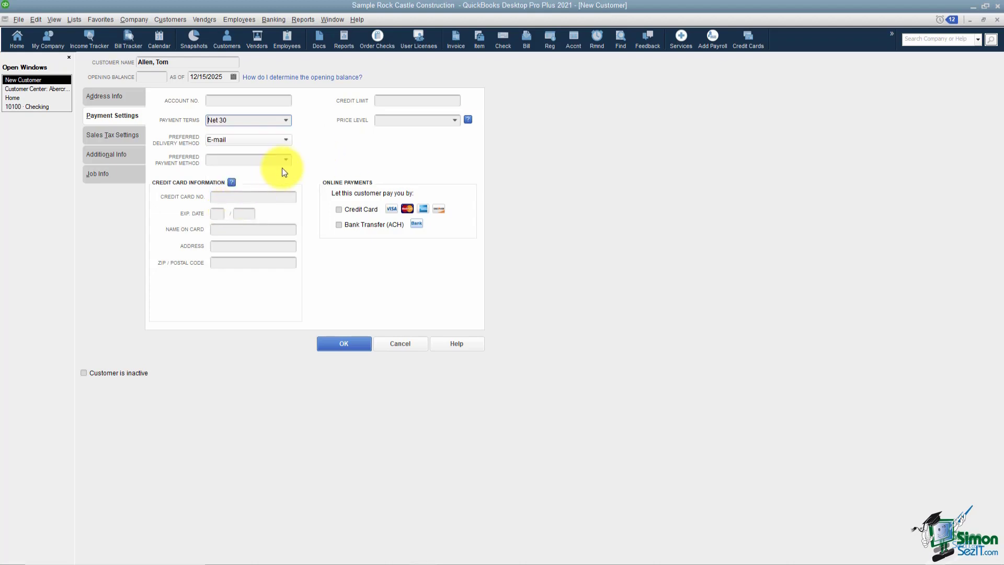
click(285, 141)
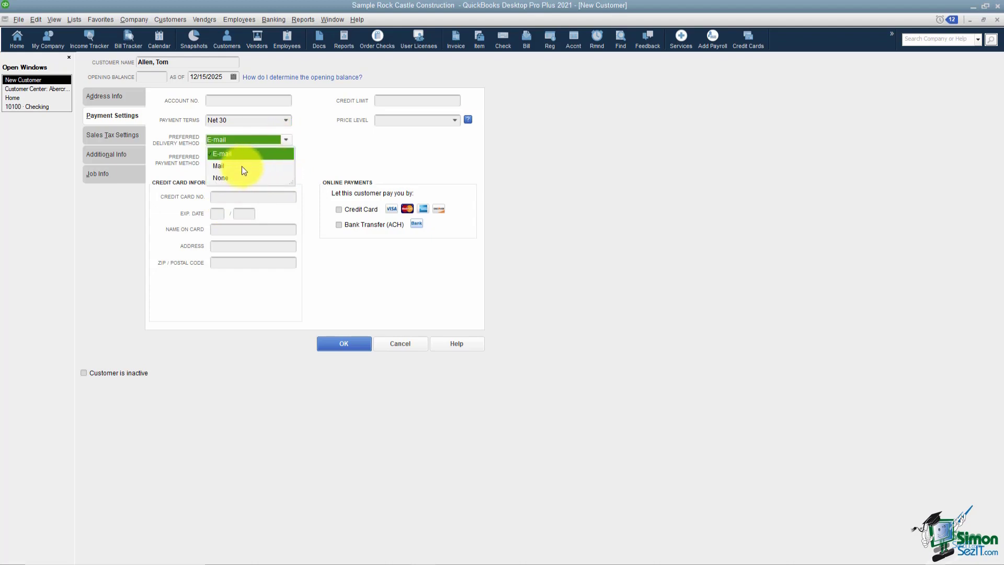
click(325, 156)
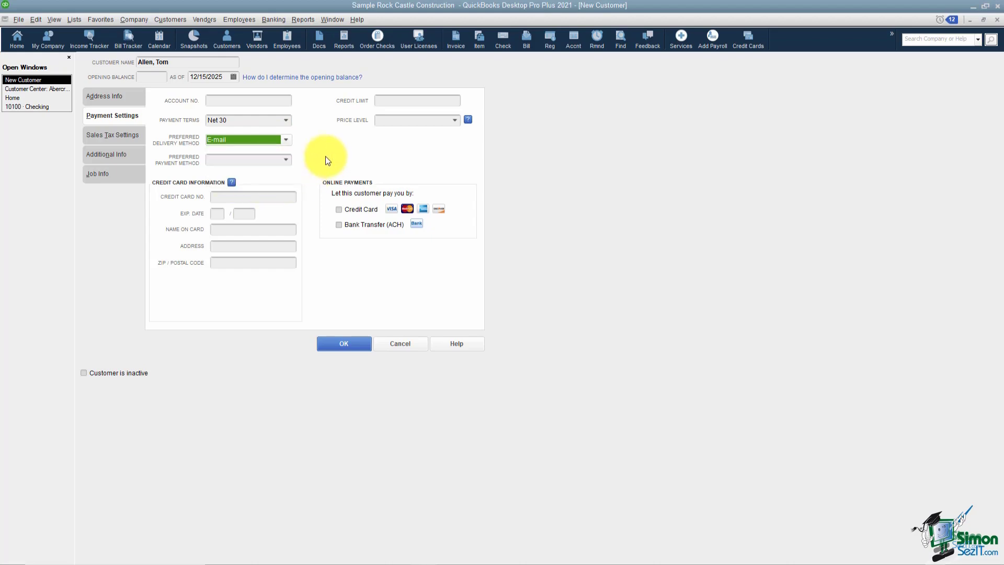
click(287, 160)
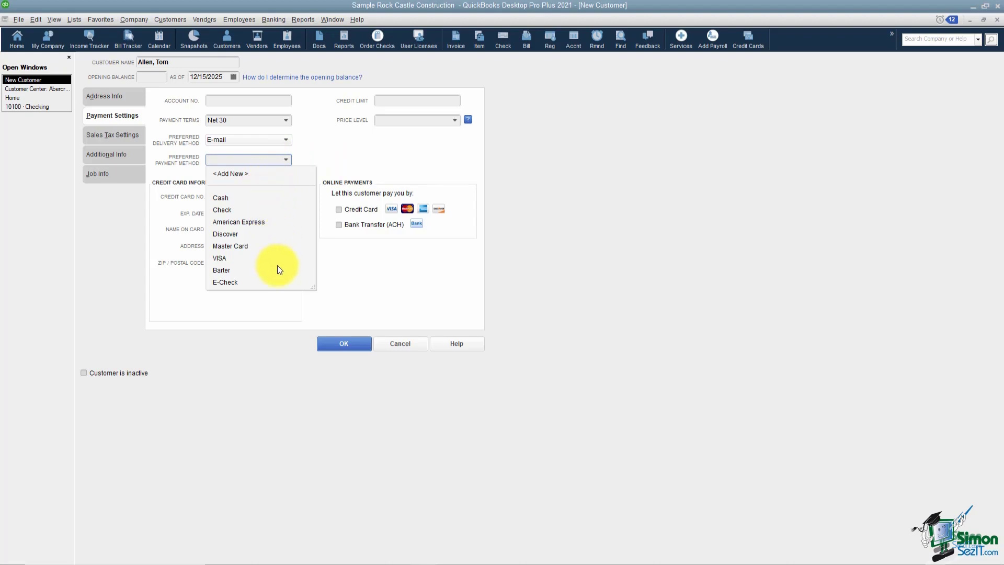
Add a new PayPal payment method of type Cash and select it as preferred payment method
click(247, 174)
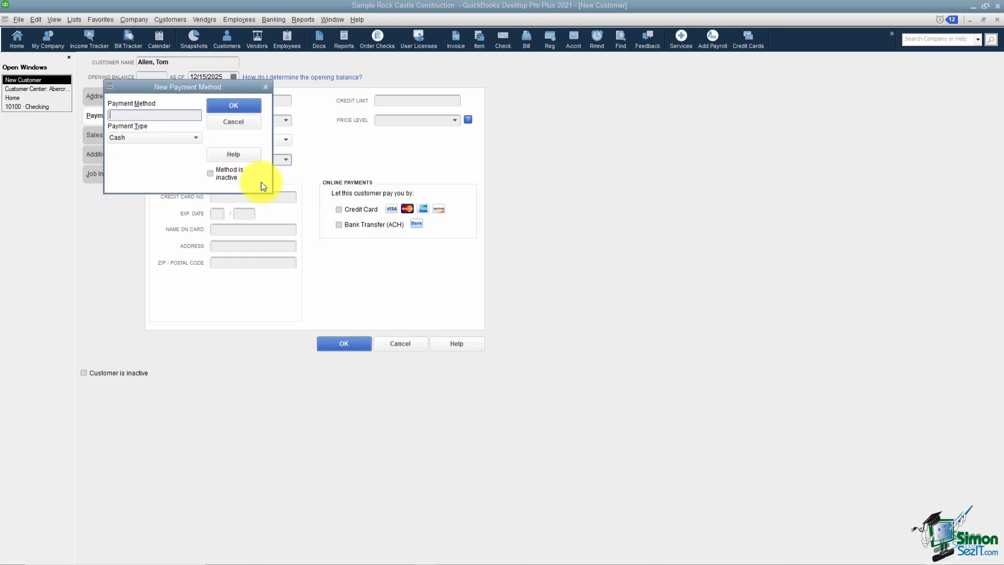
text(PayPal)
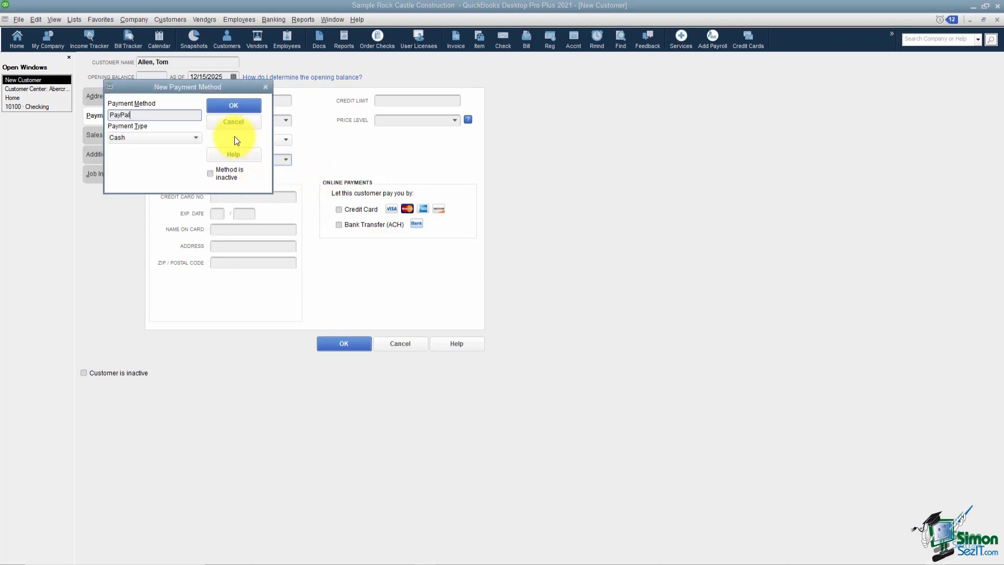
click(196, 137)
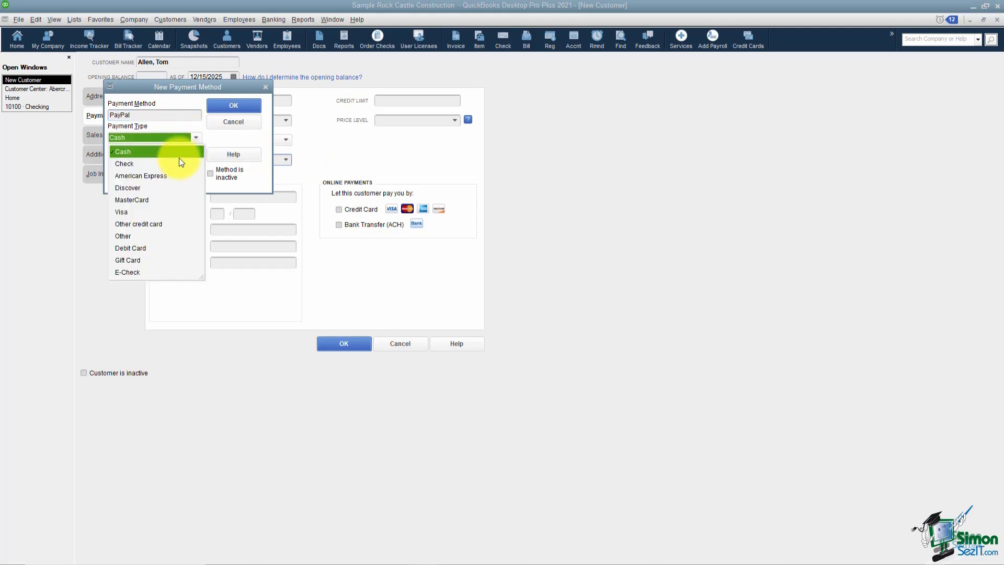
click(162, 152)
click(224, 107)
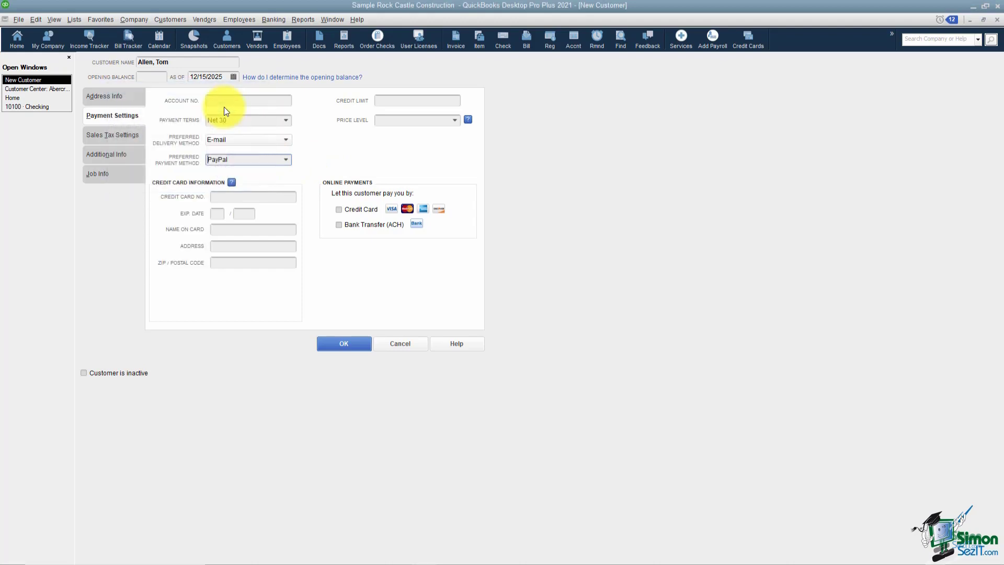
click(284, 158)
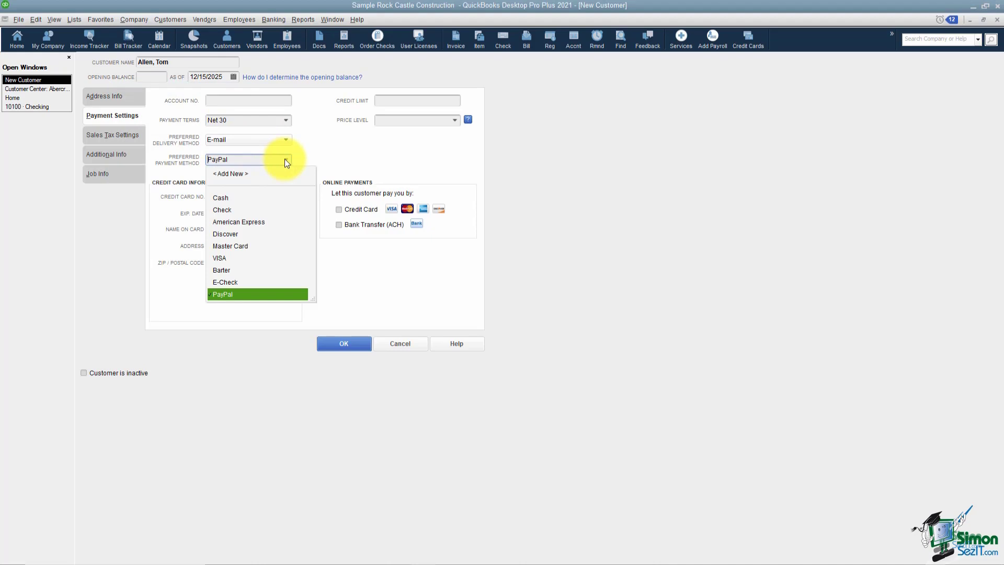
click(285, 159)
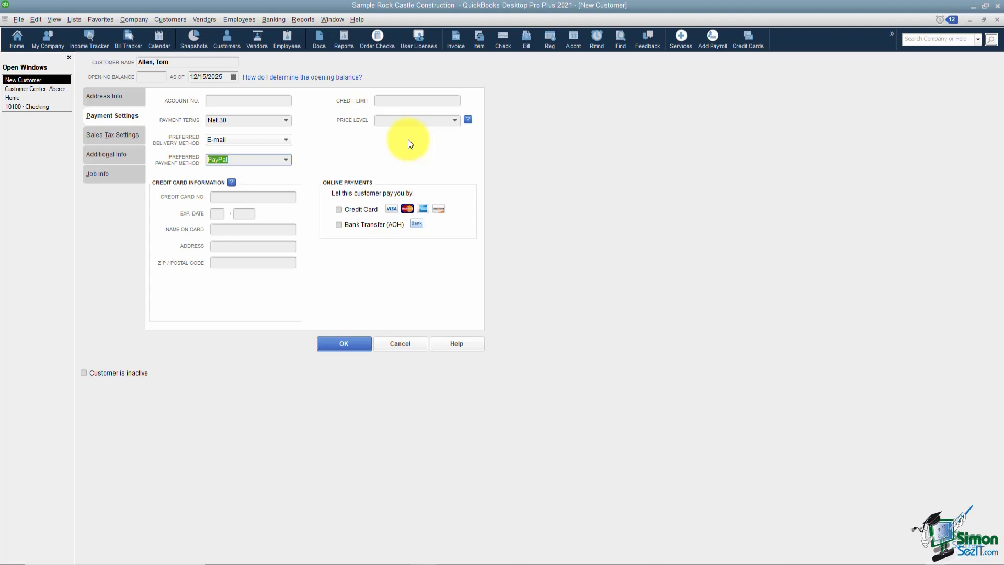
click(455, 121)
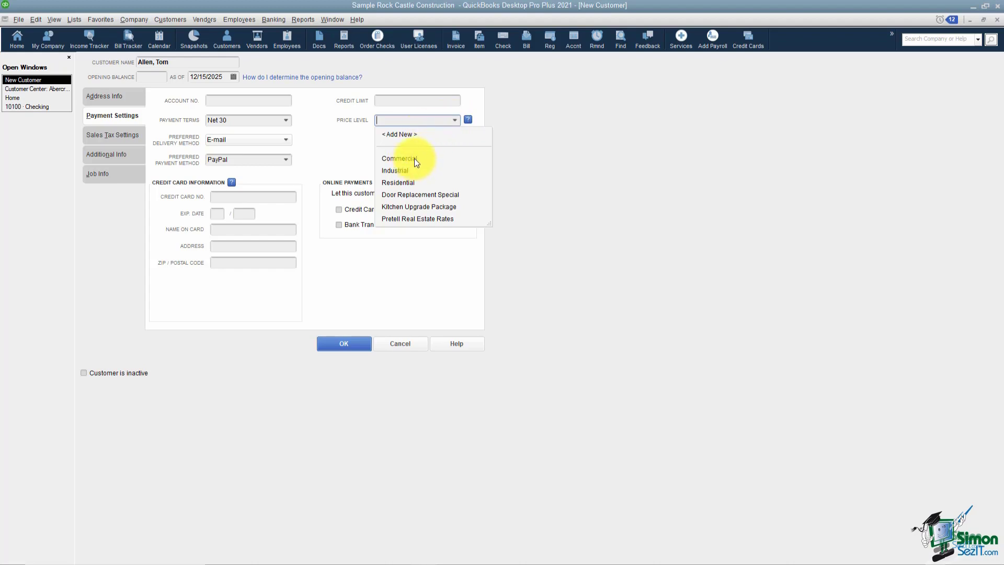
Create a new price level that decreases item prices by 1%, then show Sales Tax Settings
click(406, 134)
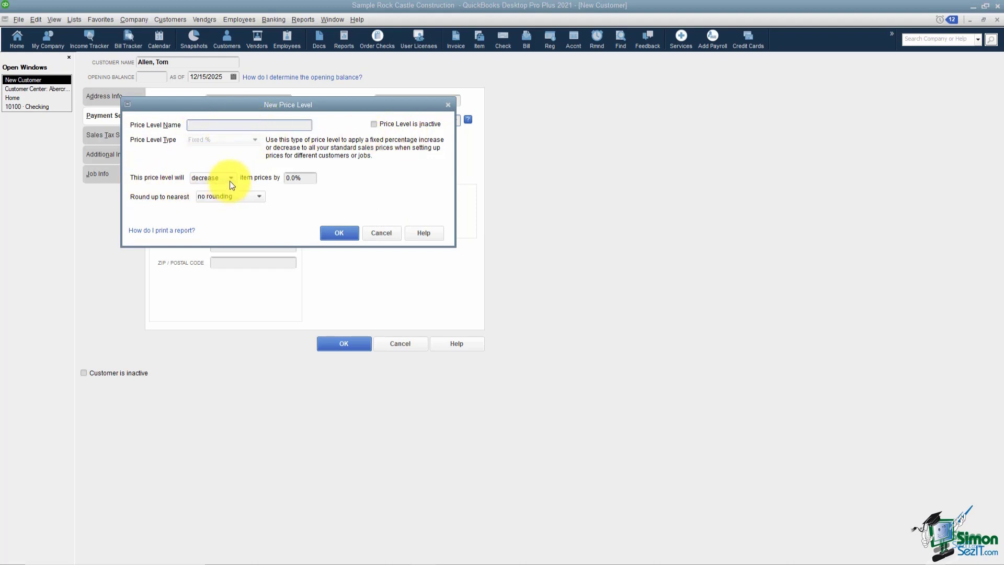
click(298, 182)
text(1)
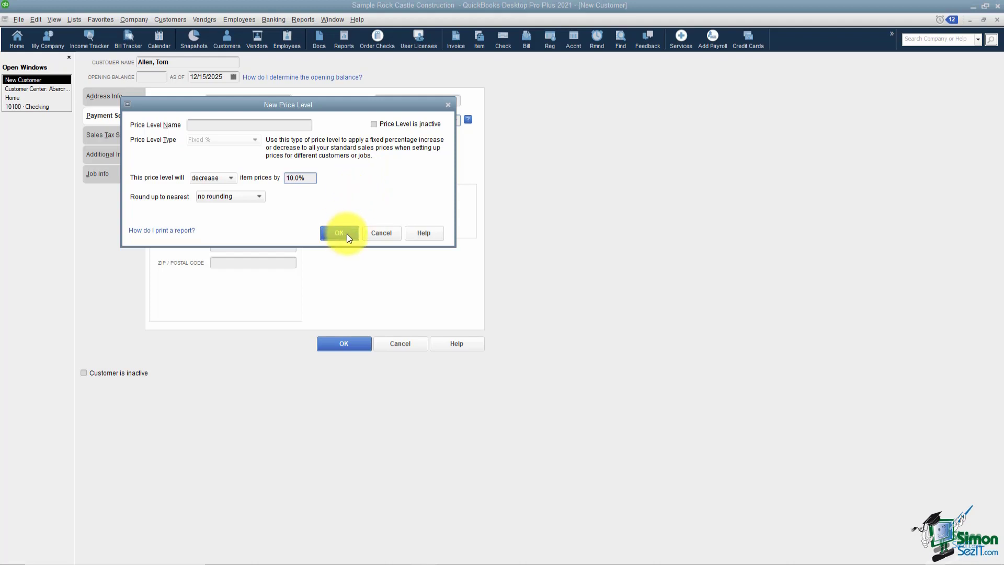
click(381, 236)
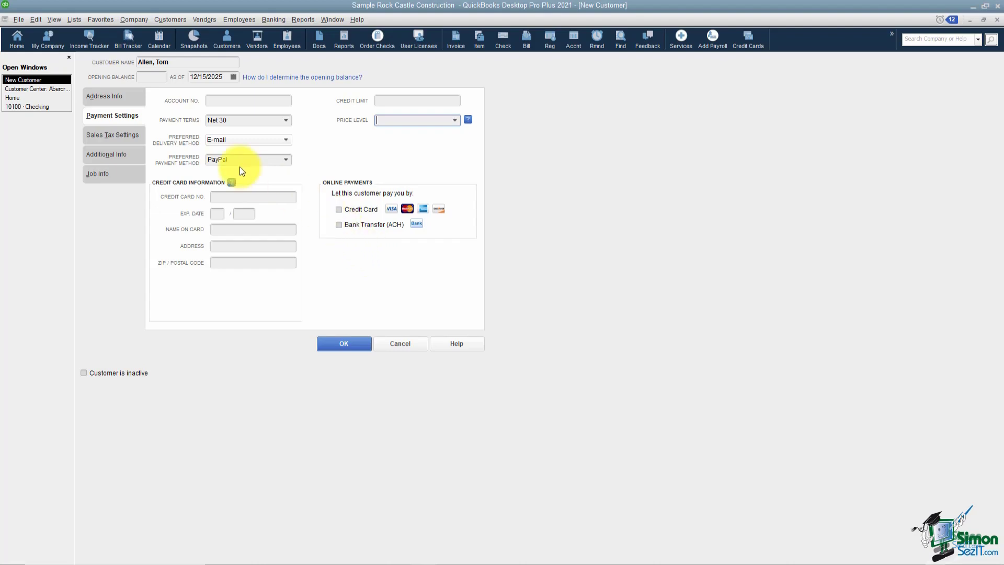
click(128, 135)
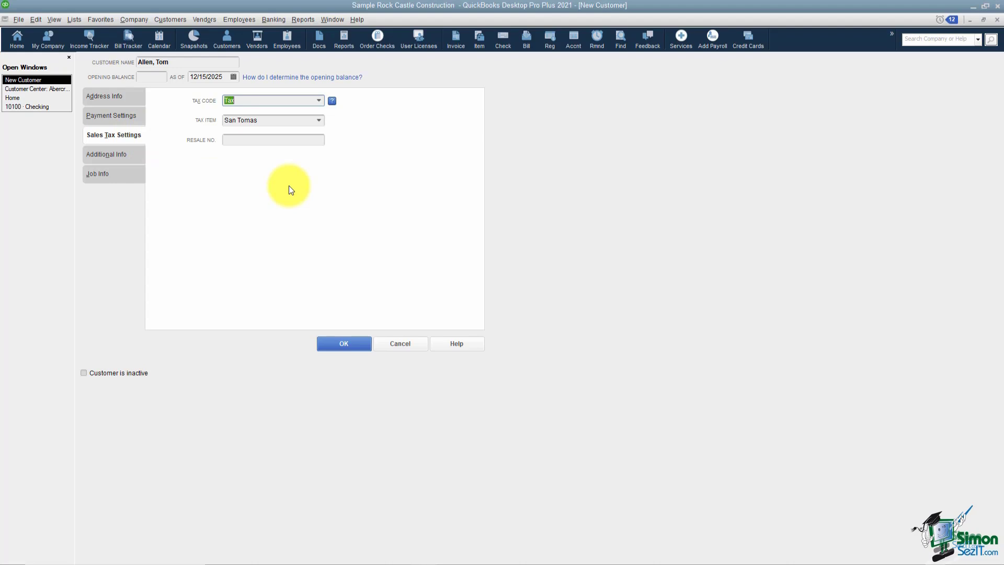
Set tax code Tax with tax item San Tomas, then switch to Additional Info
click(318, 102)
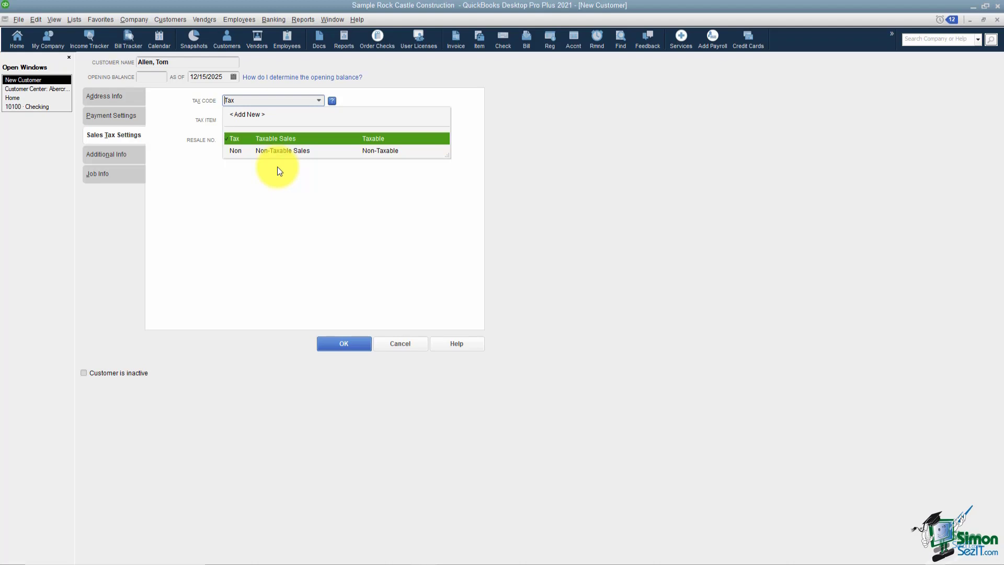
click(340, 138)
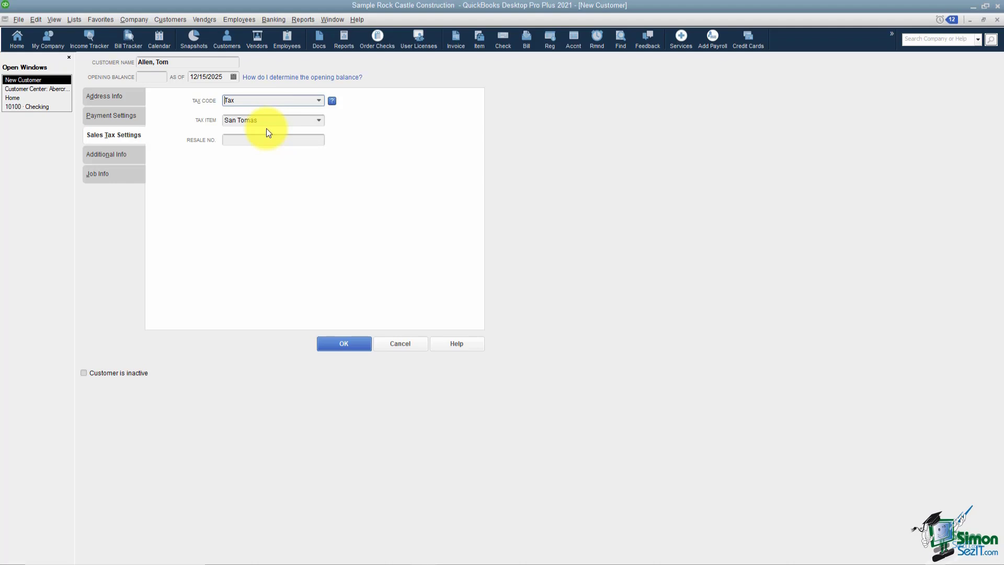
click(317, 121)
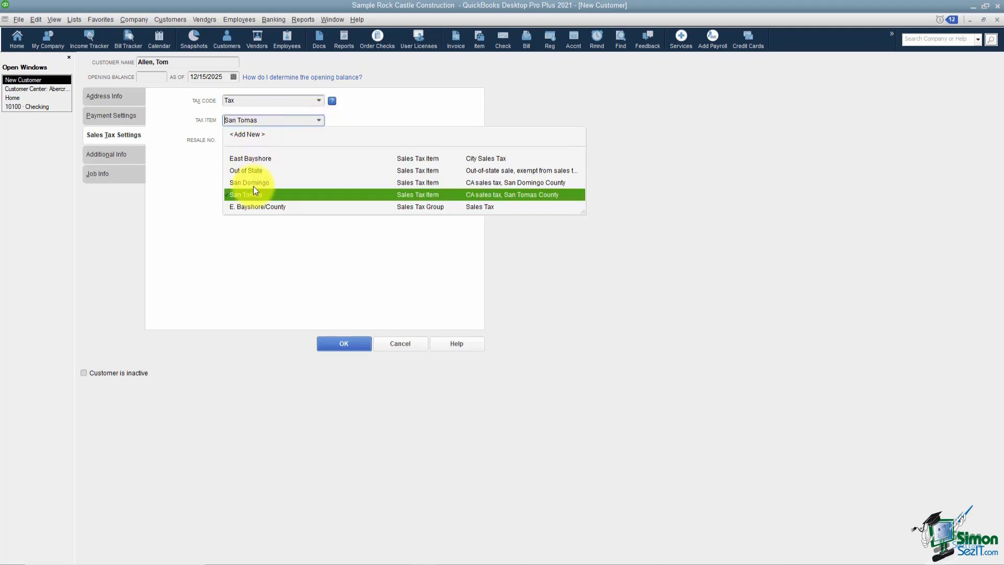
click(352, 115)
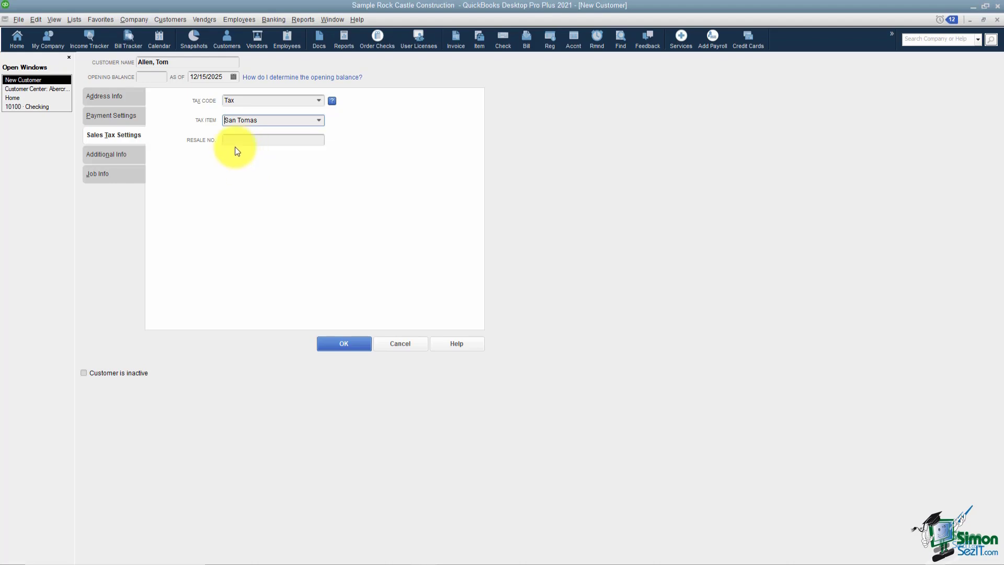
click(319, 100)
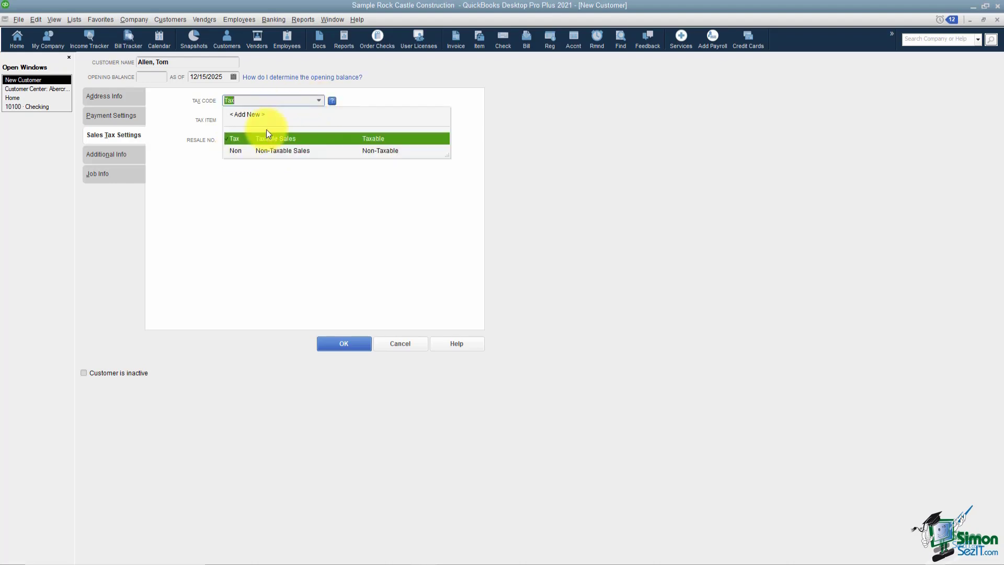
click(198, 192)
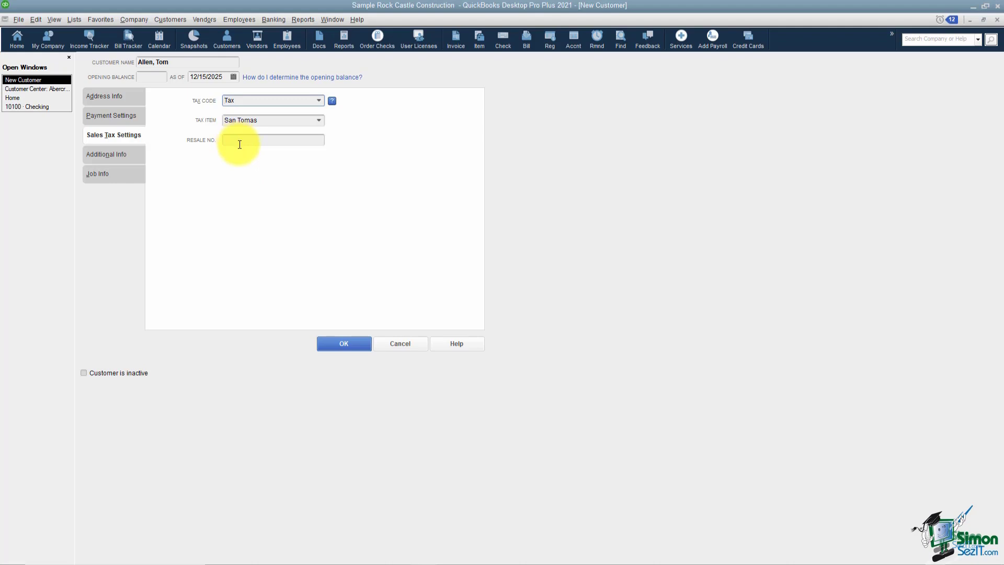
click(121, 156)
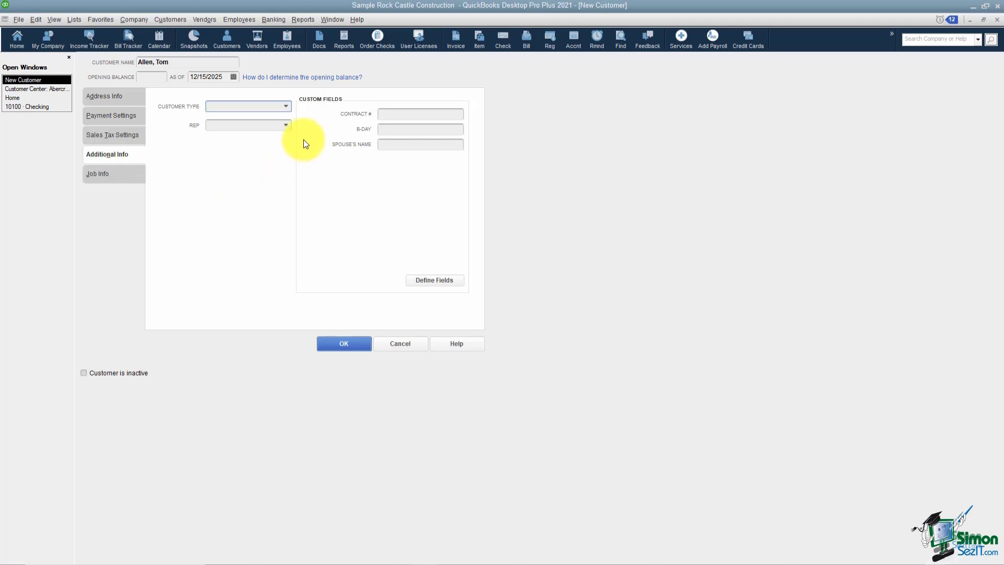
Leave the new customer's Customer Type and Rep blank after reviewing both lists
click(286, 107)
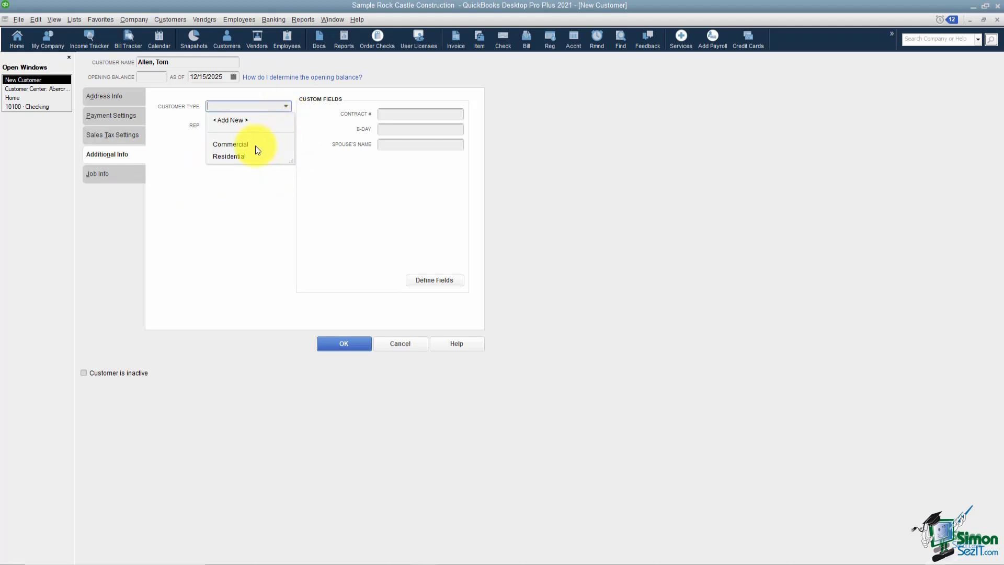
click(241, 183)
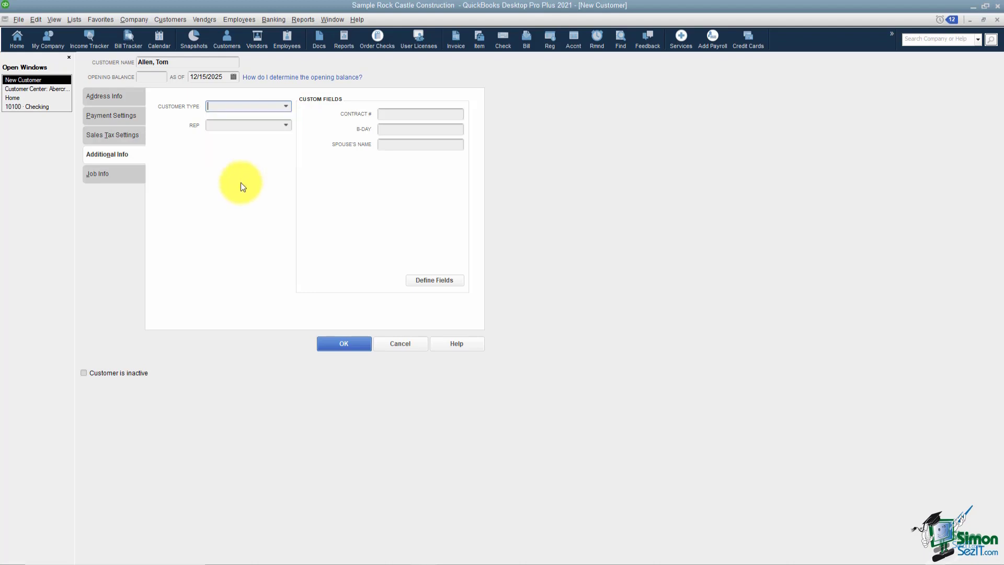
click(287, 125)
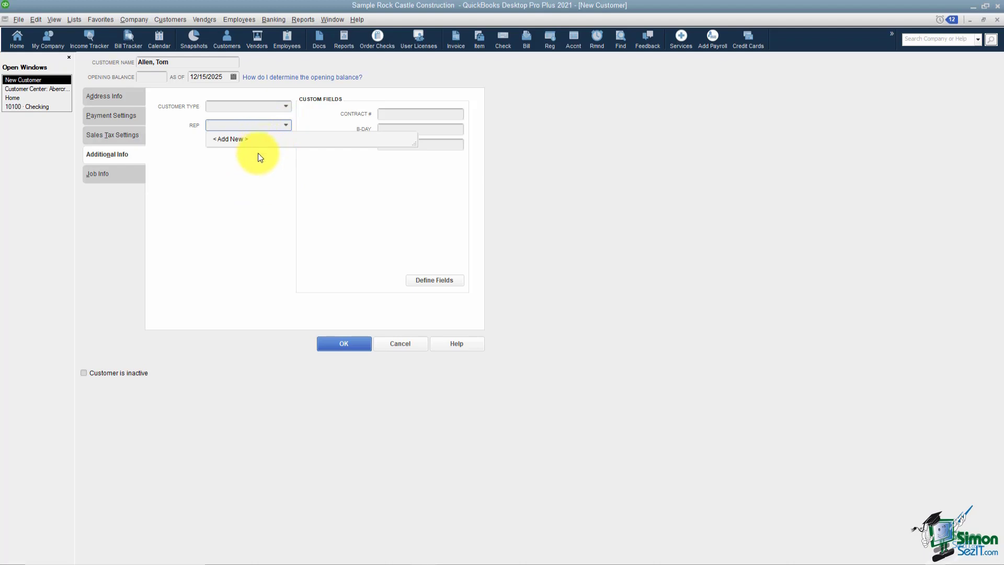
click(256, 168)
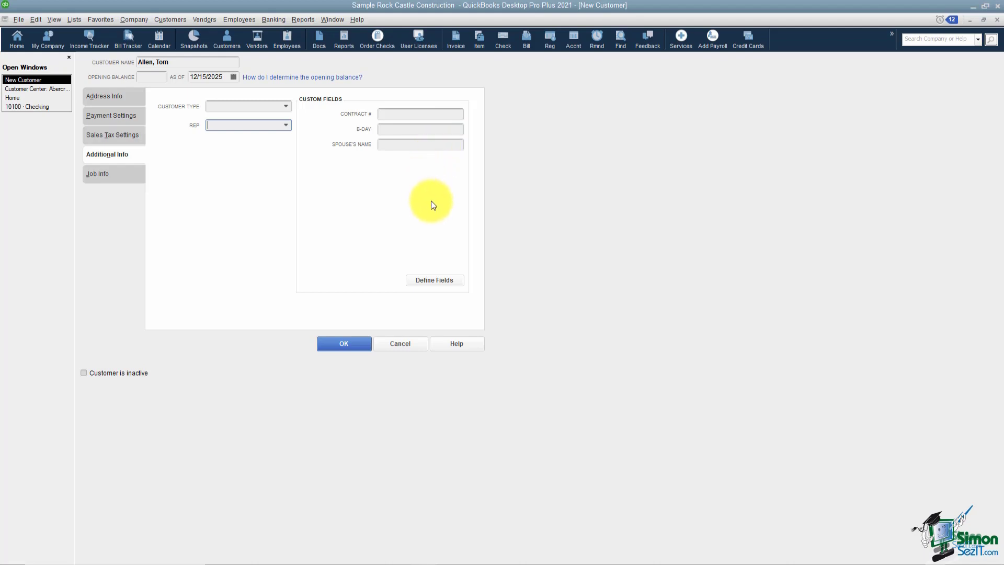
Look over the Define Fields setup without changes, then show the customer's Job Info fields
click(429, 281)
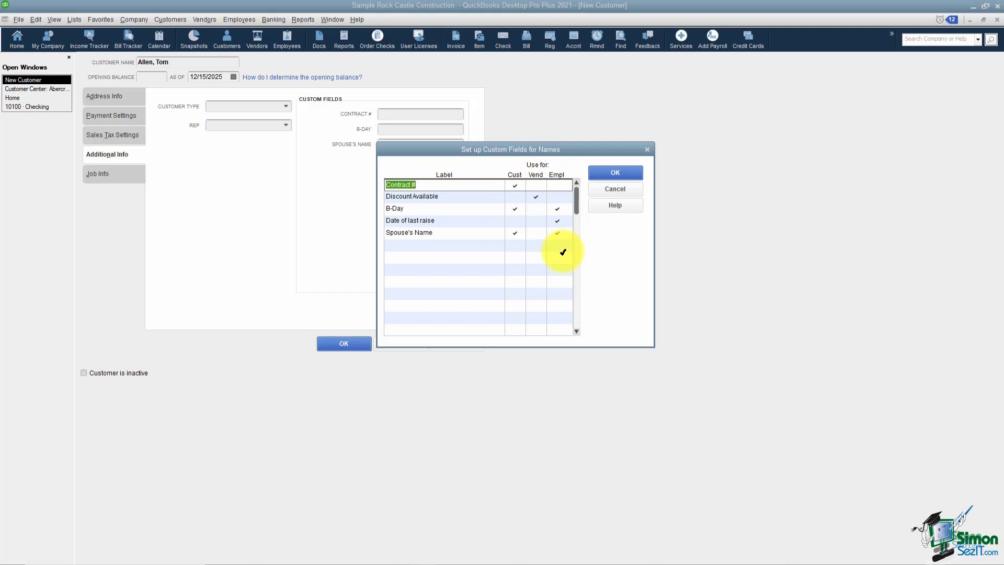
click(607, 172)
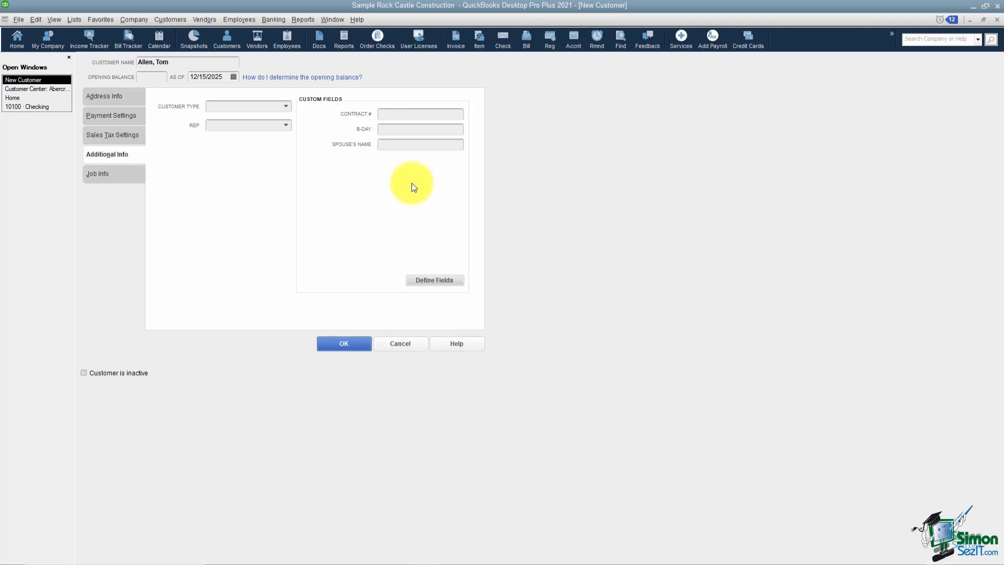
click(99, 174)
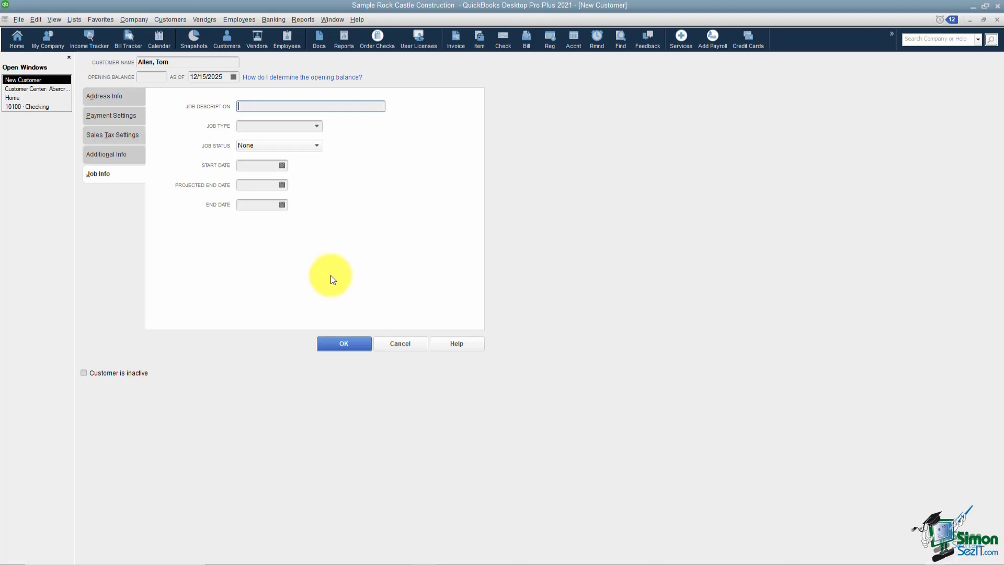
Save ABC Plumbing so it appears in the Customer Center with a 0.00 balance
click(348, 346)
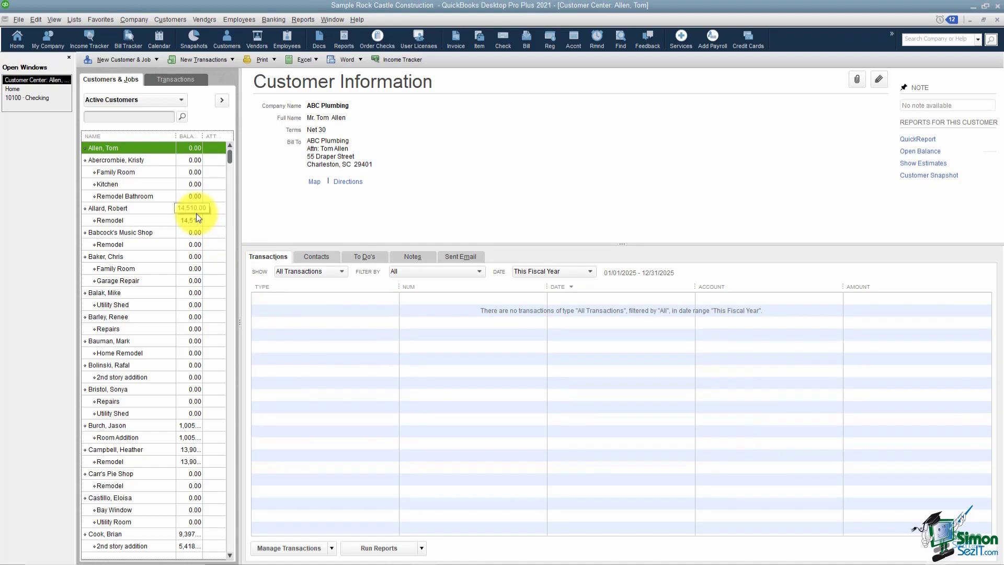
Sort customers by Name, review ABC Plumbing's record unchanged, and show the New Customer & Job choices
click(127, 137)
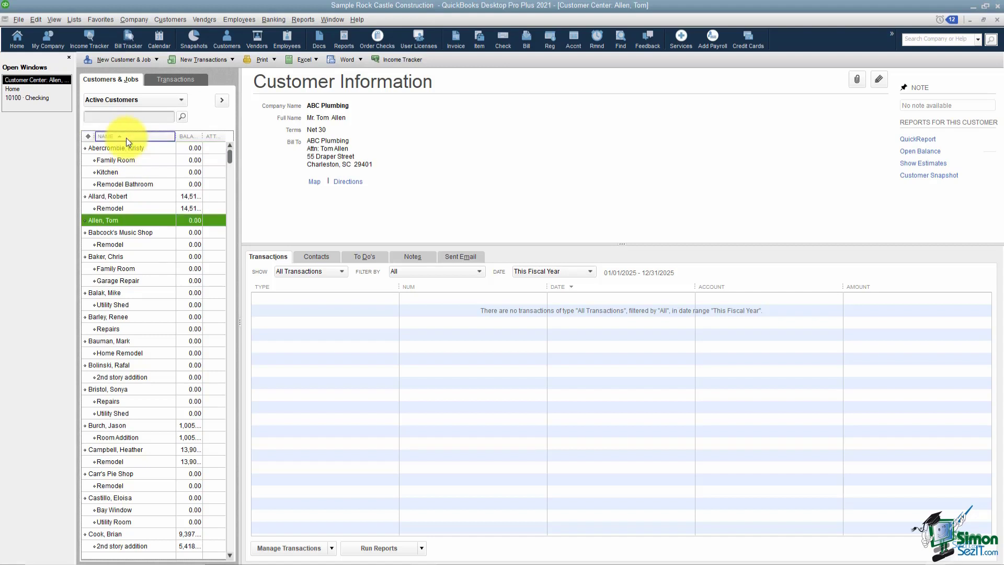
double_click(143, 221)
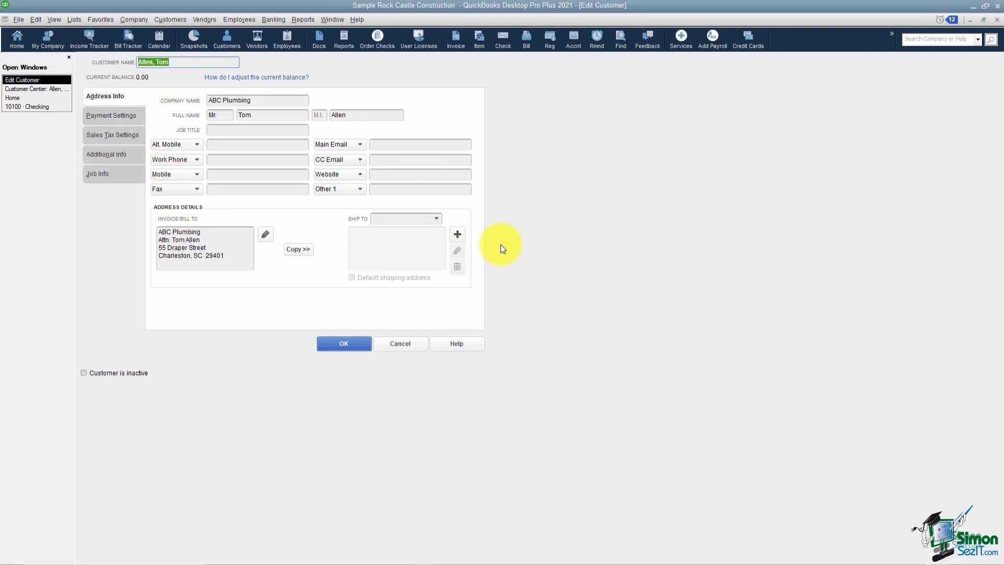
click(338, 344)
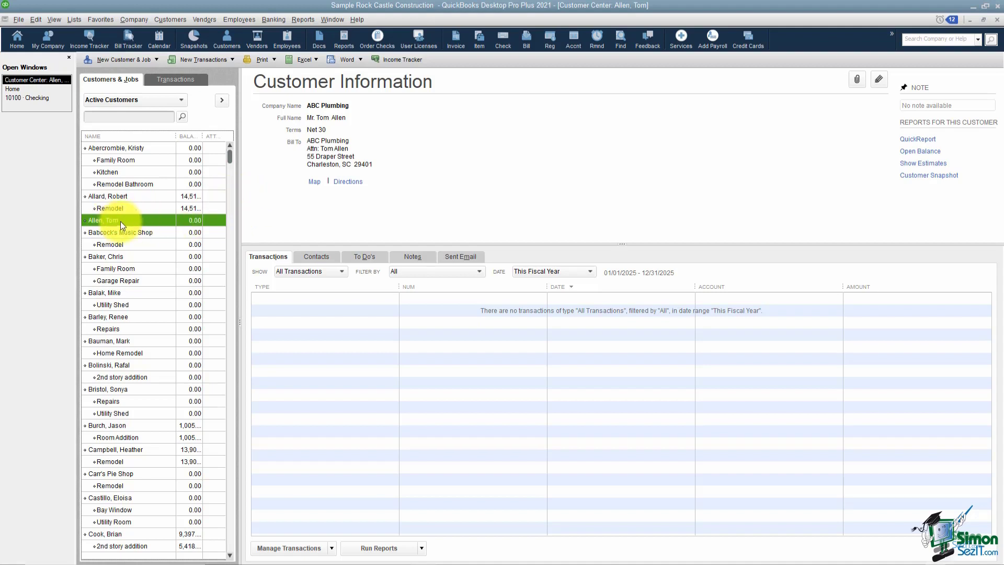
click(155, 58)
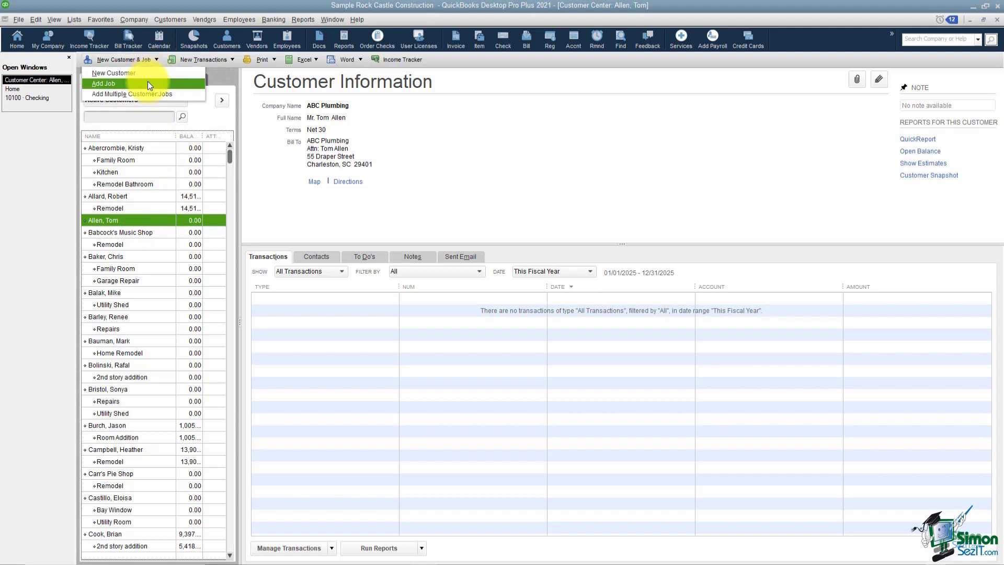
Create a 'Kitchen Remodel' job under ABC Plumbing, review its sections, and save it
click(150, 83)
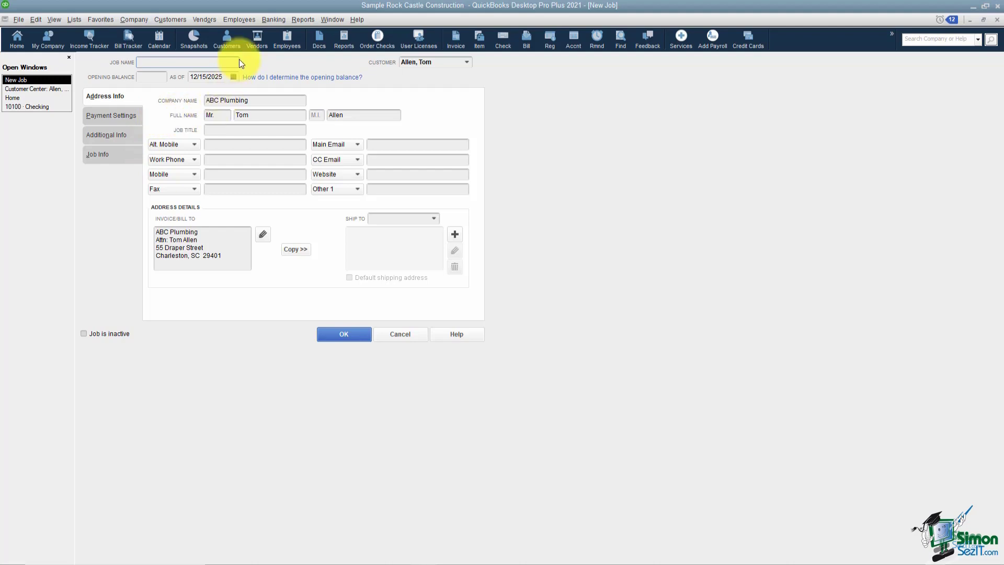
text(Kitchen Remodel)
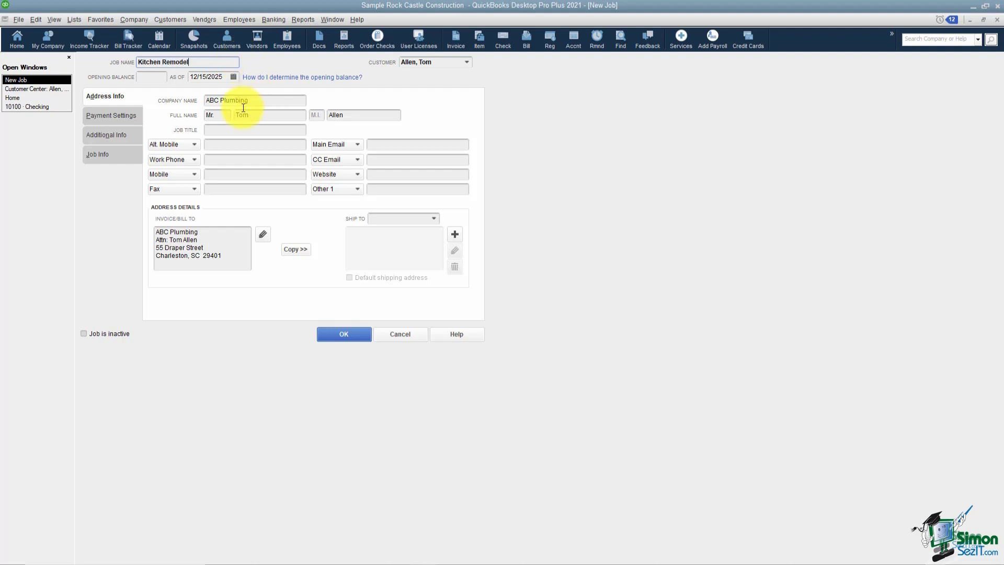
click(124, 116)
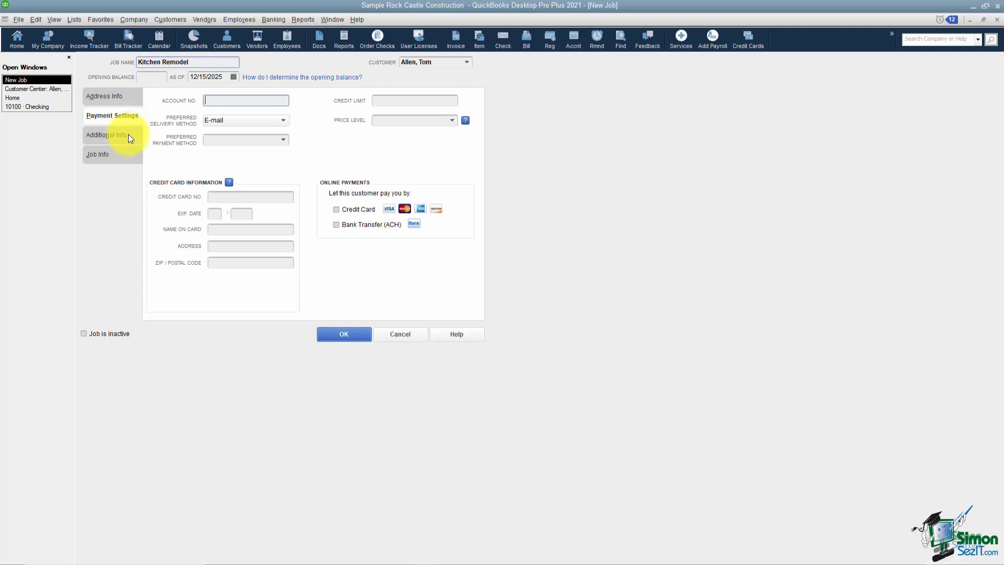
click(124, 135)
click(123, 154)
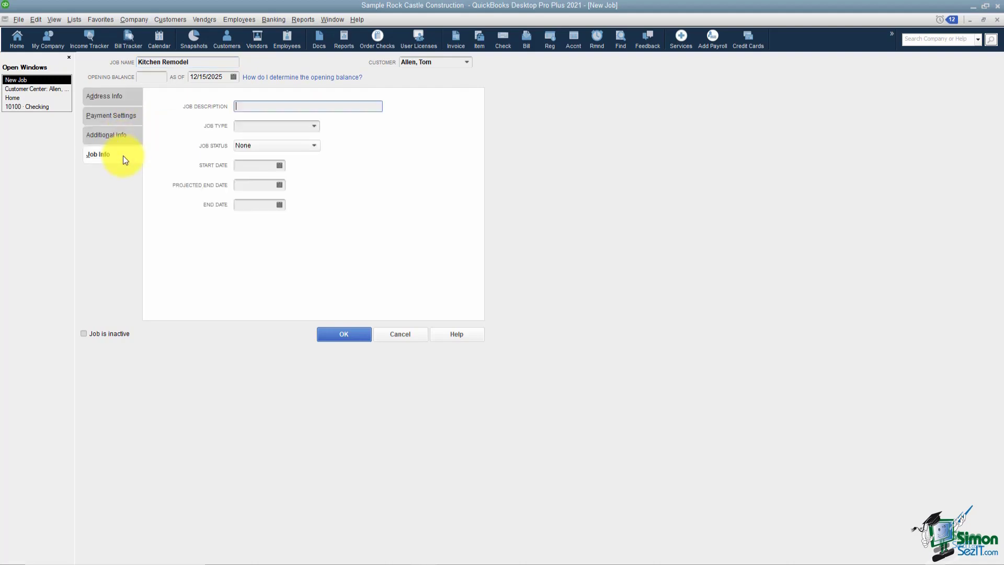
click(339, 335)
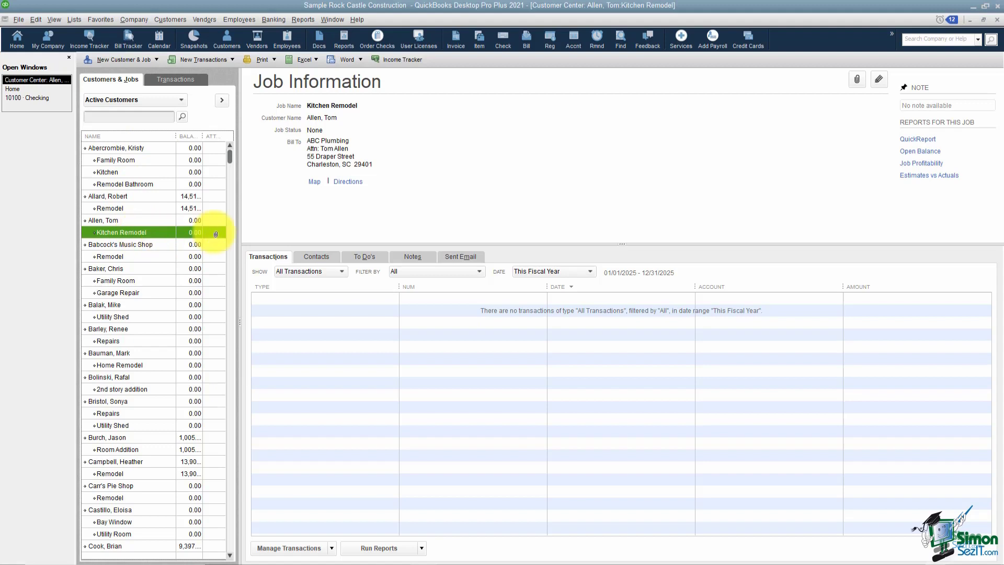
Close the Customer Center window
click(998, 21)
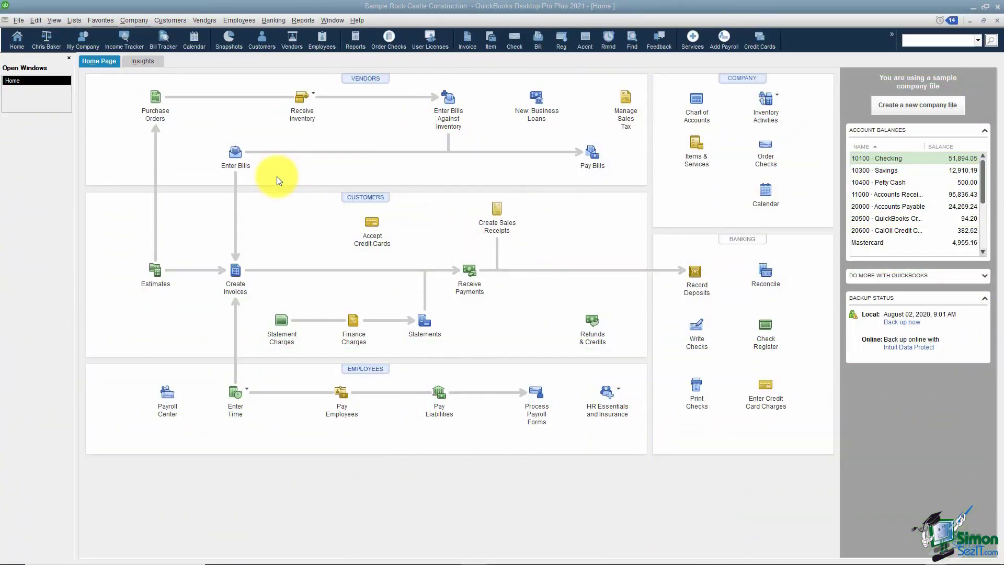
Open Manage Customer Groups via Customers > Payment Reminders, showing only My Group
click(178, 21)
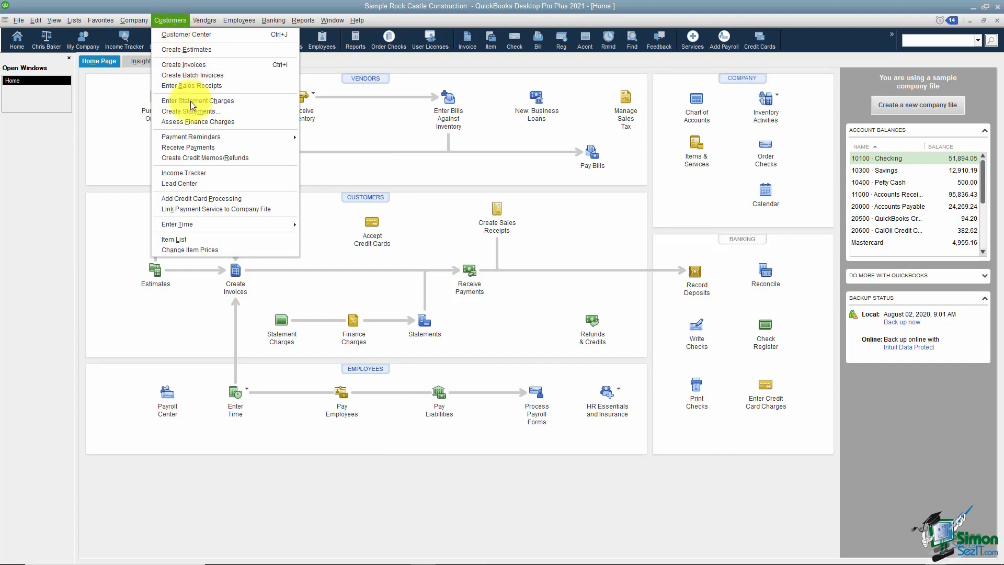
mouse_move(208, 137)
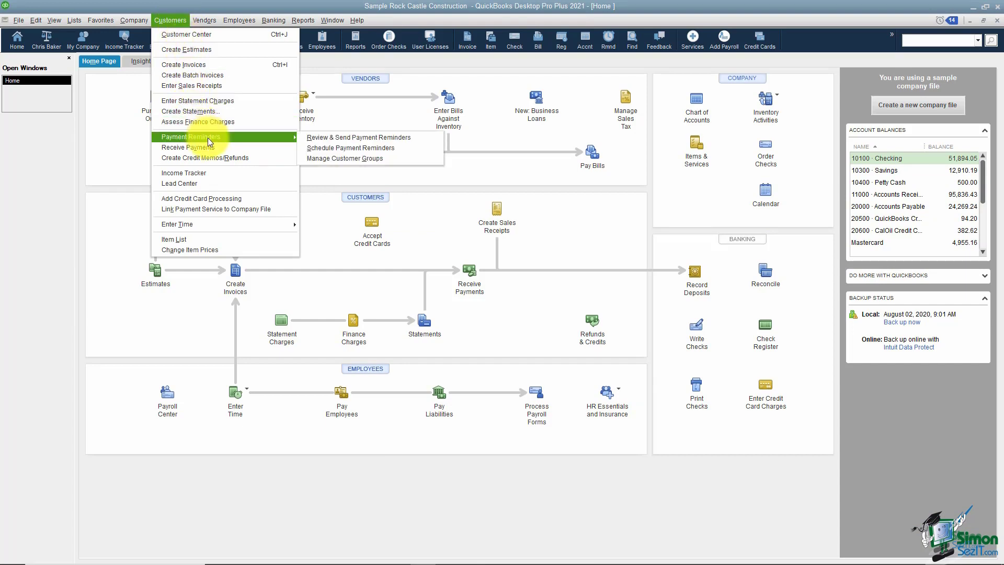
click(420, 159)
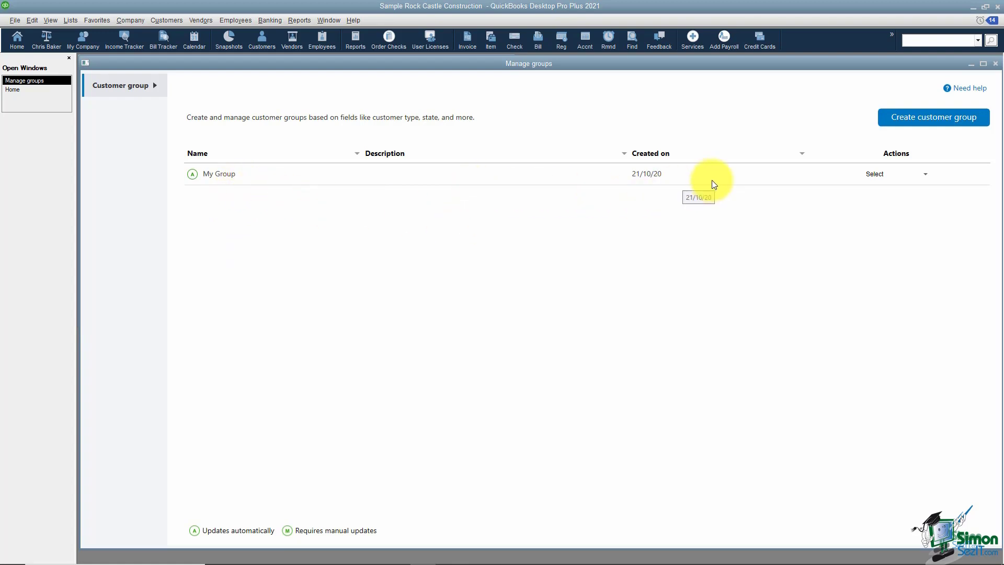
Dismiss My Group's action choices and start a new customer group
click(926, 173)
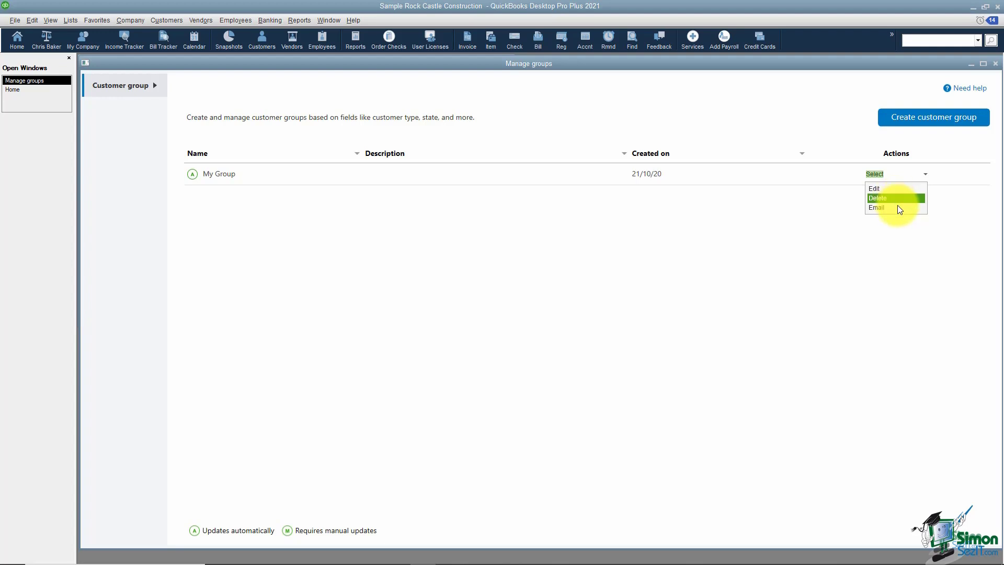
click(855, 235)
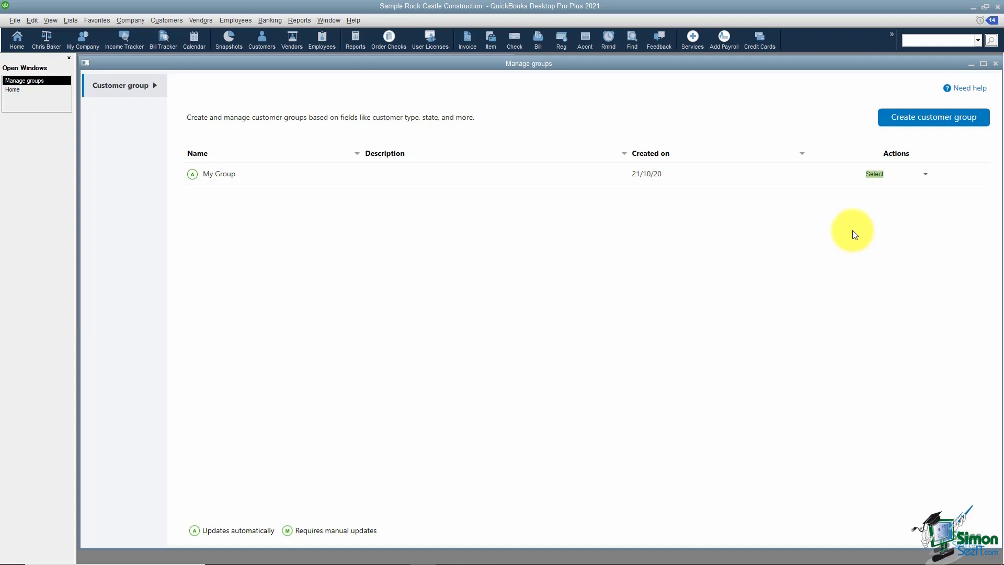
click(947, 122)
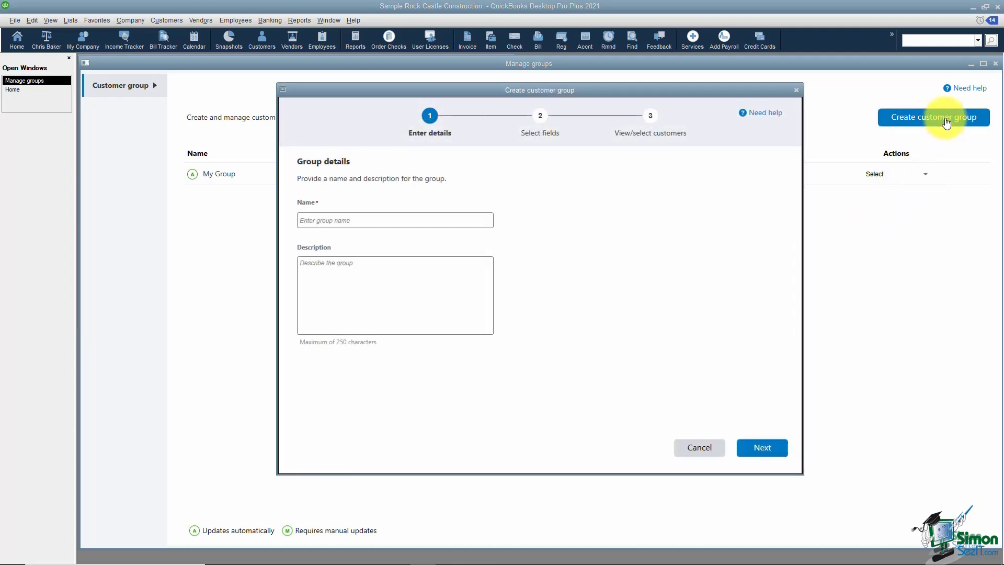
Name the group 'Residential Customers', leave the description empty, and advance to Select fields
click(460, 220)
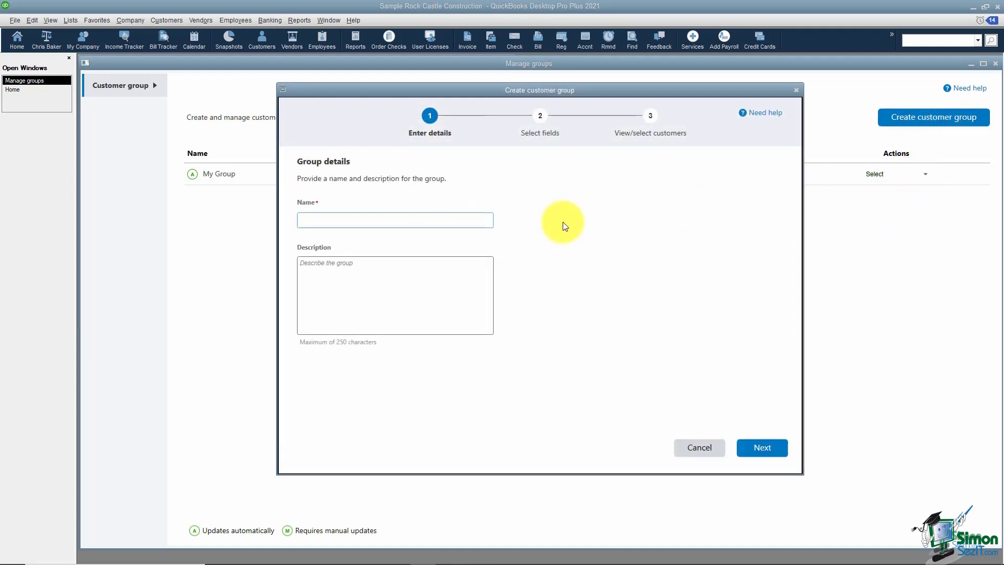
text(Residential Customers)
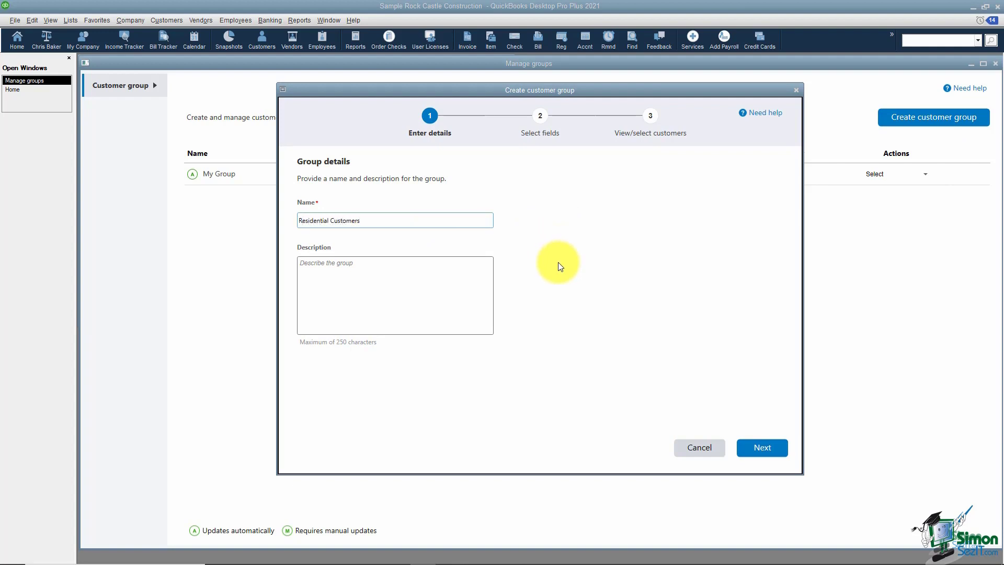
click(361, 280)
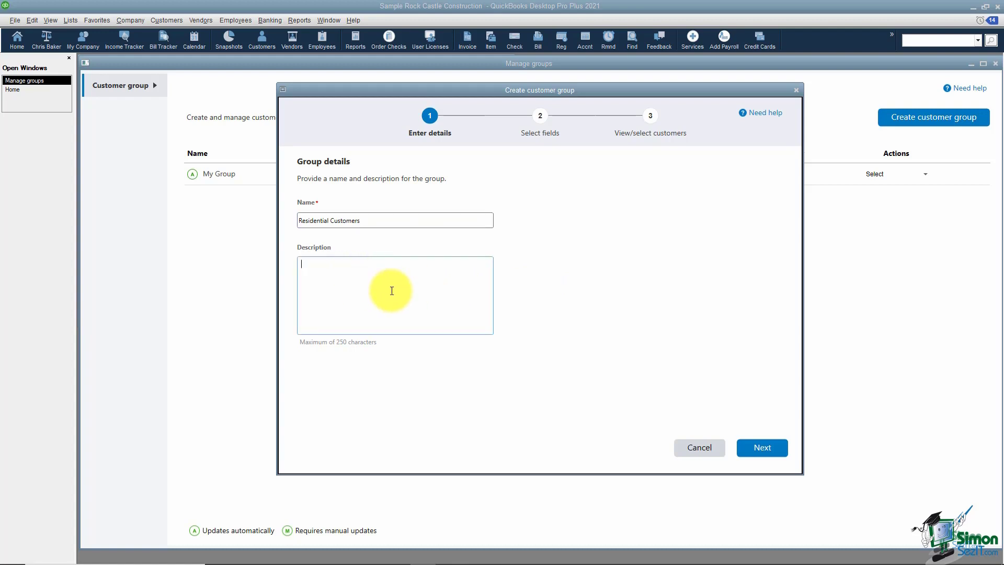
click(745, 449)
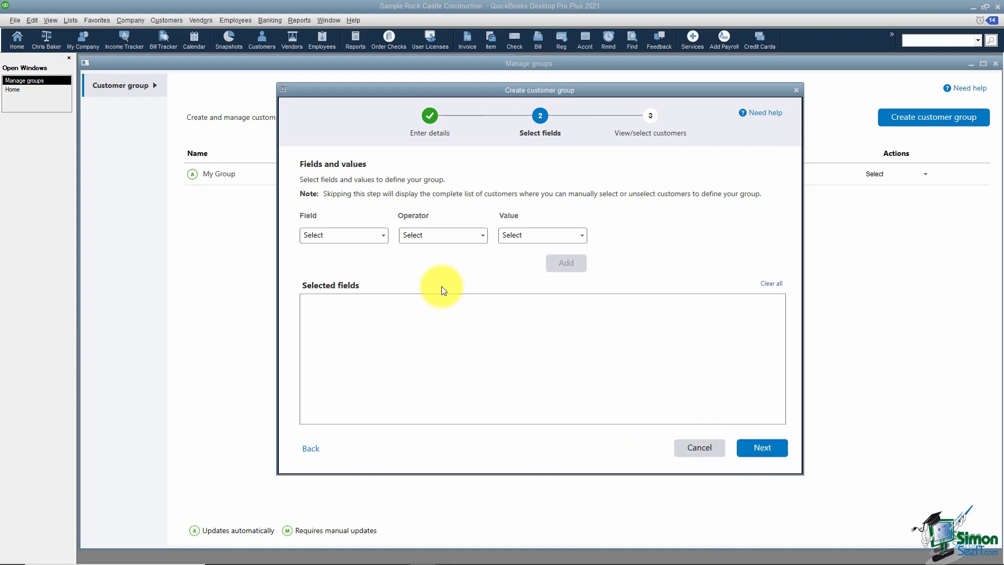
Add the group rule Customer Type Equals Residential
click(382, 237)
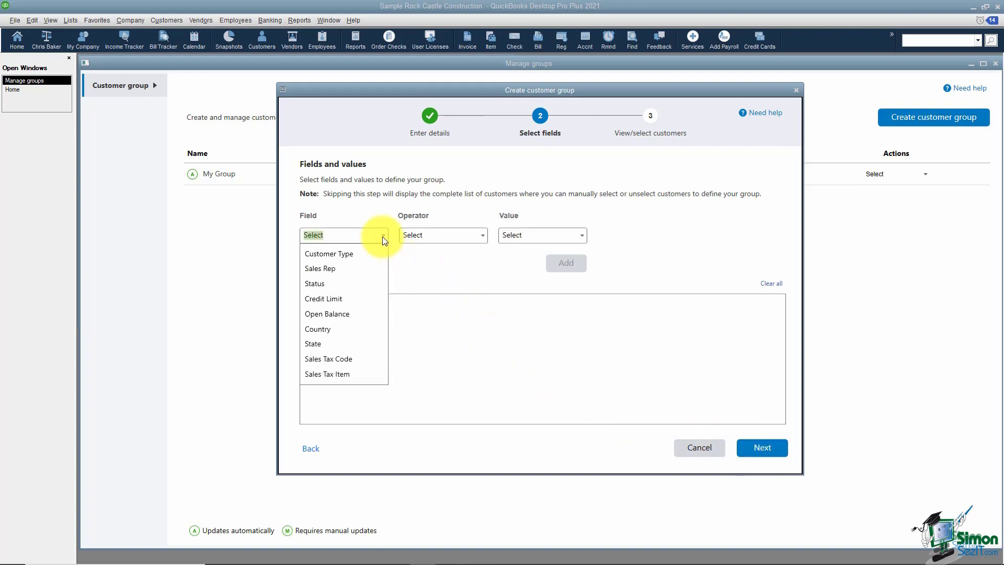
click(335, 256)
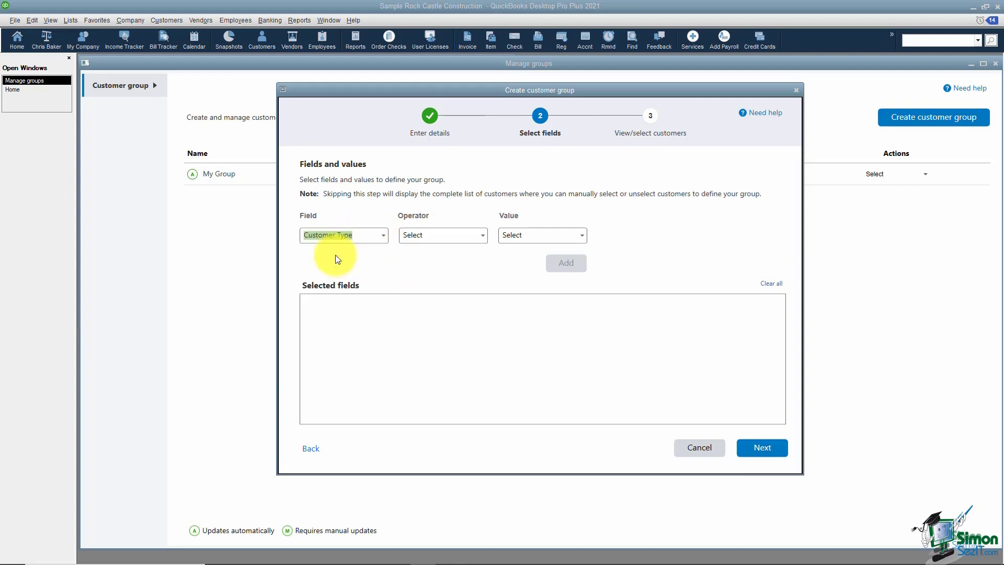
click(482, 236)
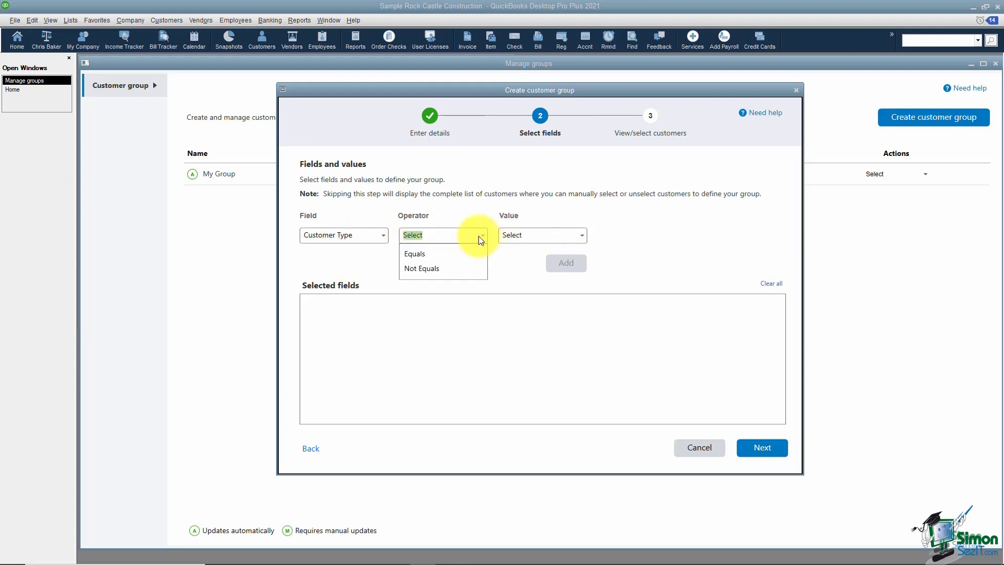
click(425, 256)
click(583, 240)
click(508, 269)
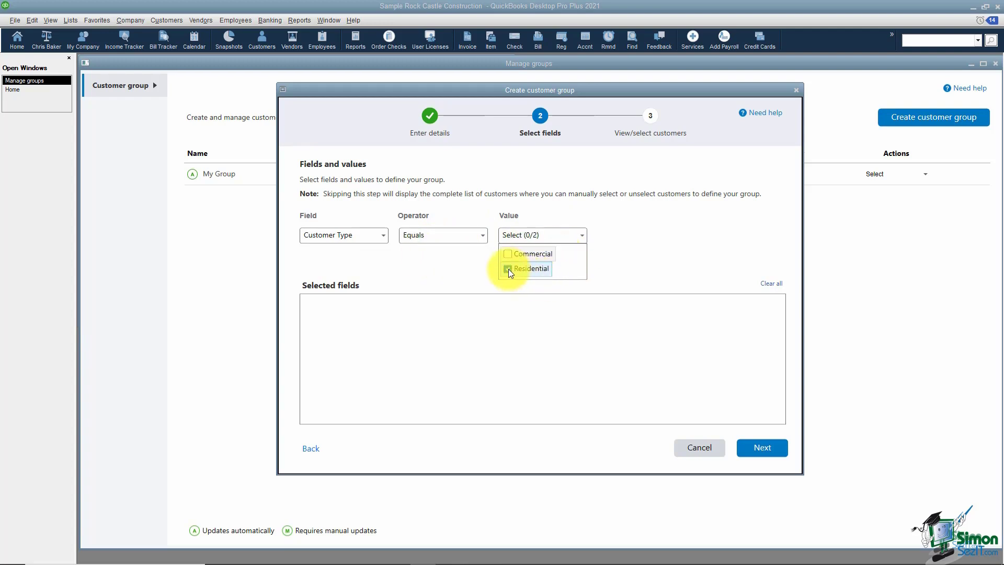
click(485, 319)
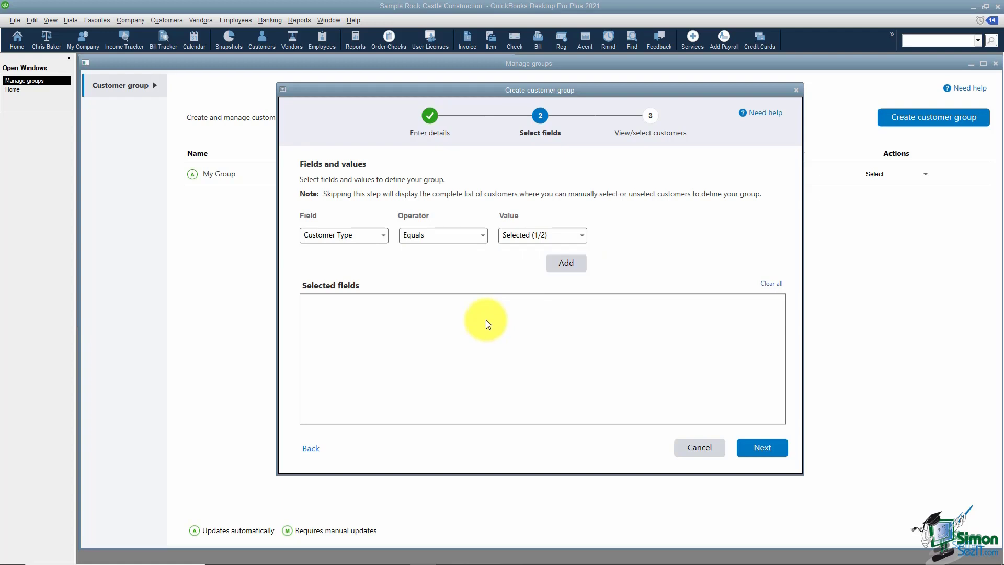
click(569, 266)
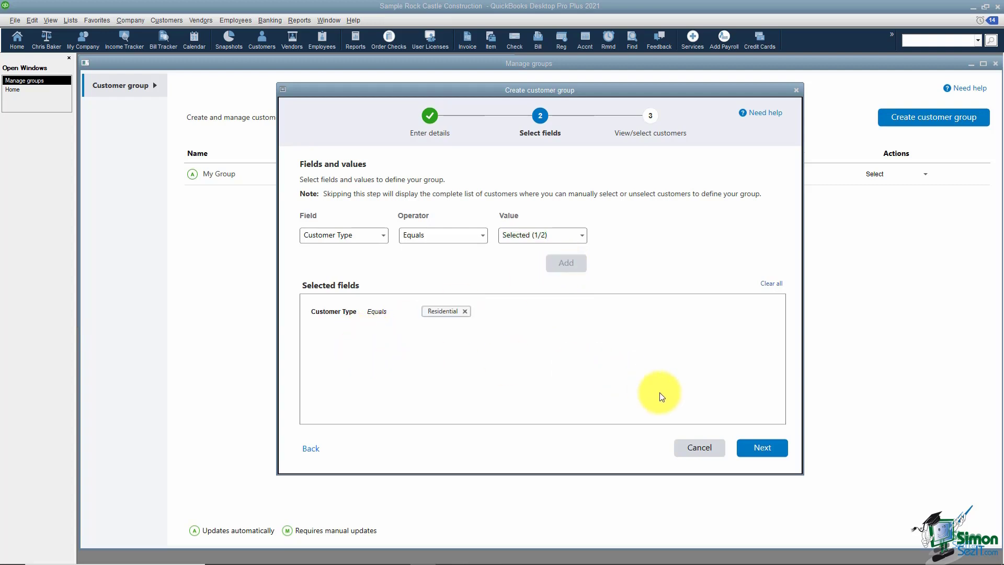
Keep every matching customer in Residential Customers, finish the group, and confirm the success message
click(762, 448)
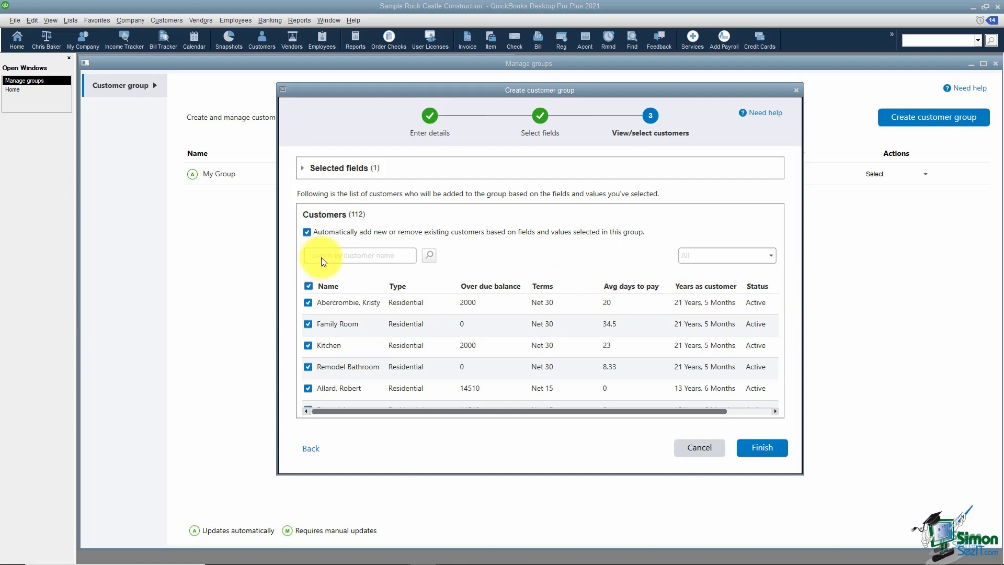
click(308, 302)
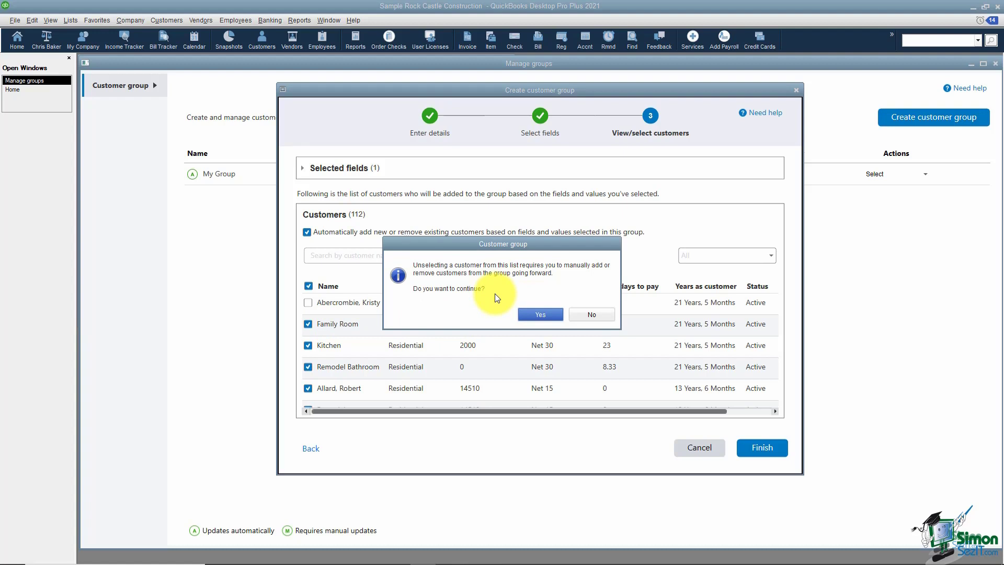
click(593, 315)
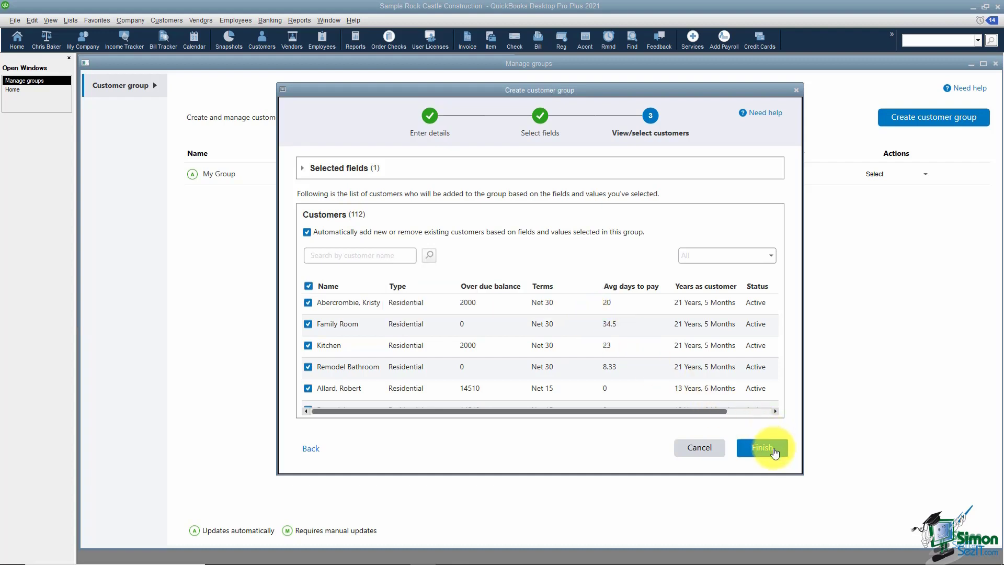
click(773, 449)
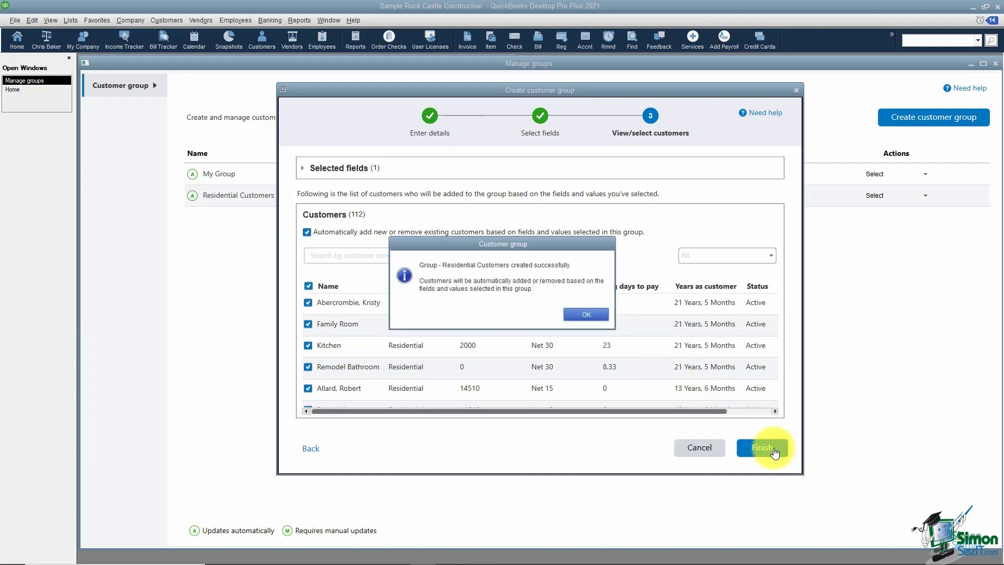
click(586, 314)
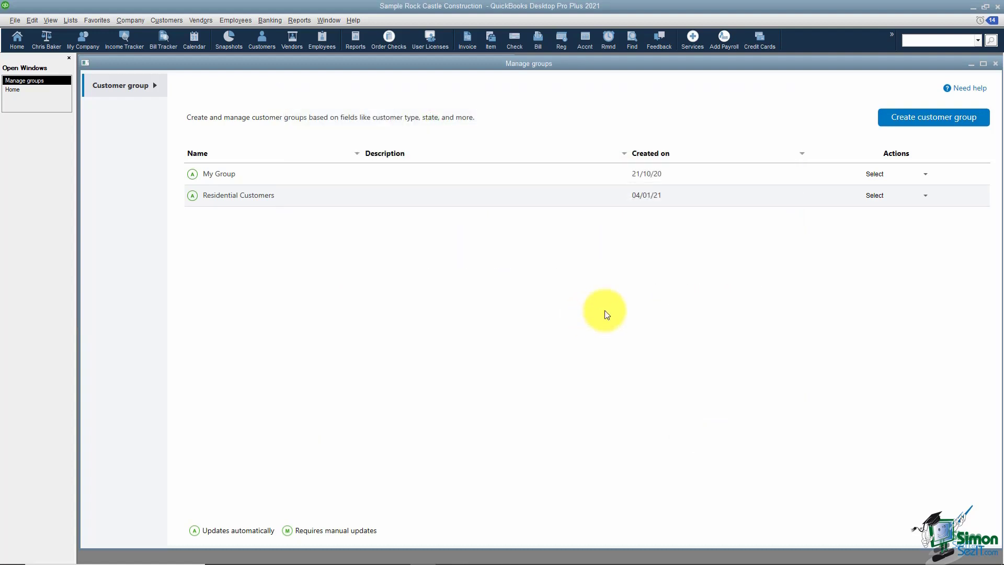
Choose Email from the Residential Customers group's Actions menu, opening Send Forms for all 112 recipients
click(925, 196)
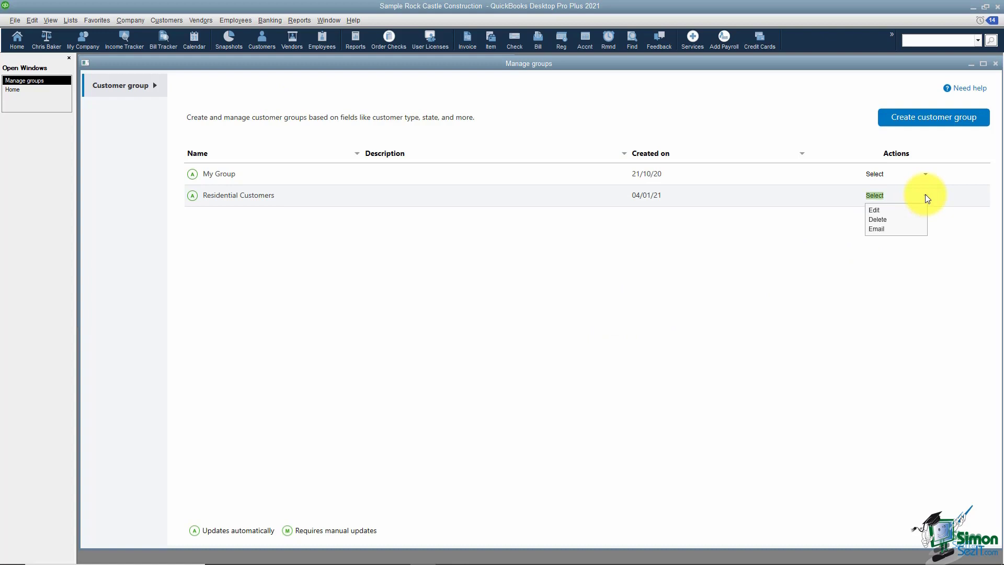
click(881, 229)
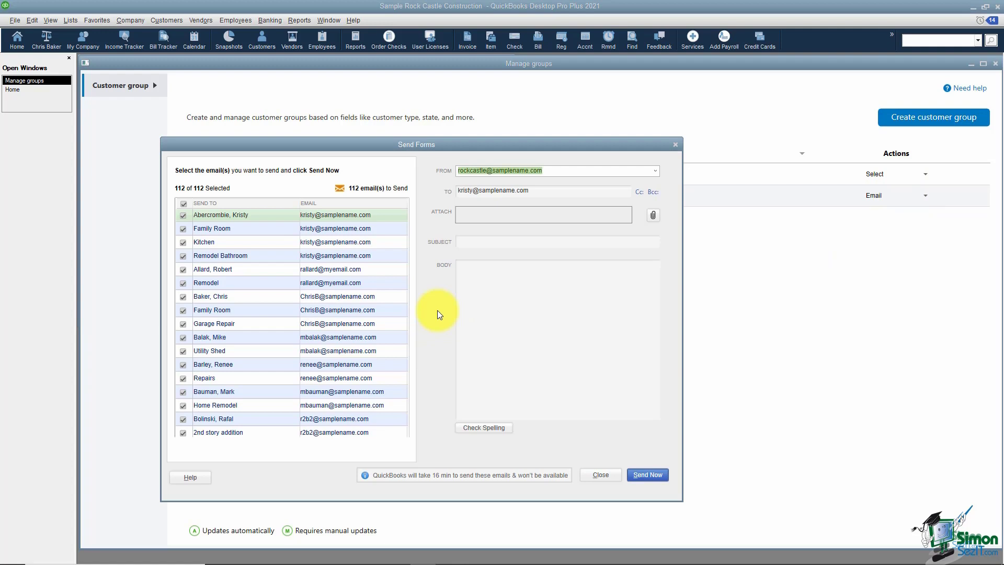
Deselect and reselect the Kitchen recipient, then review the email's Subject and Body fields
click(183, 244)
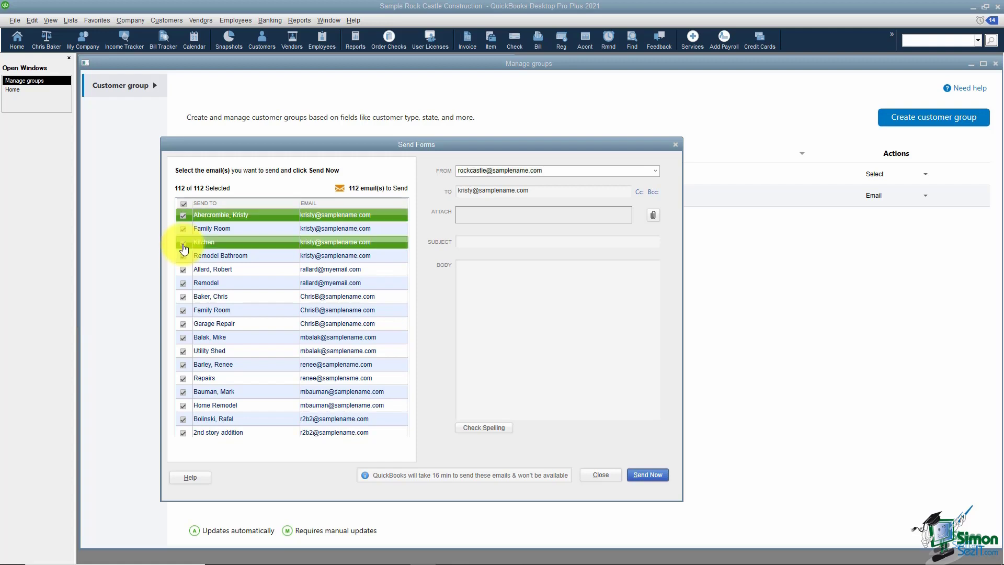
click(183, 243)
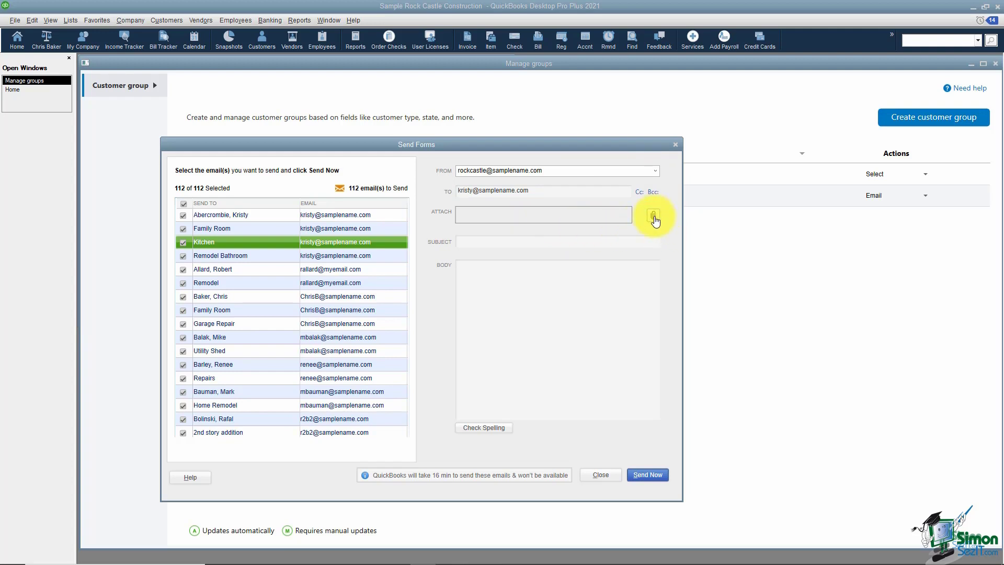
click(486, 243)
click(498, 266)
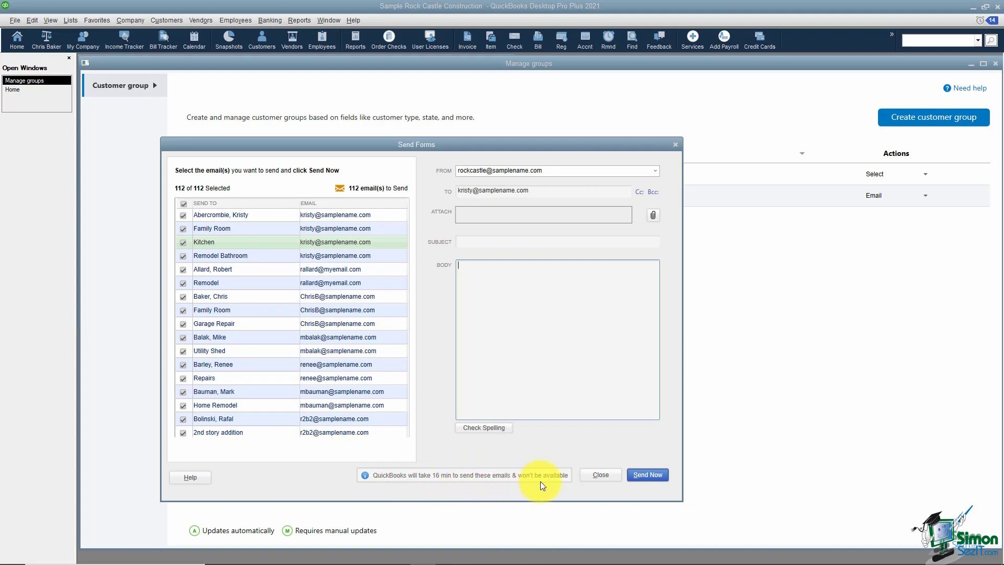
Close Send Forms without sending, close Manage Customer Groups, and maximize the Home page
click(601, 476)
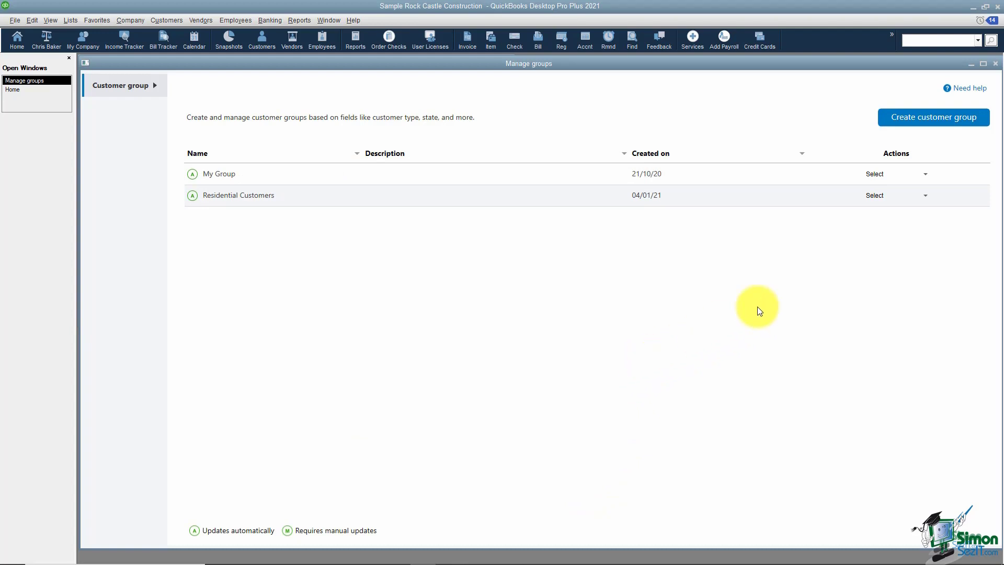
click(996, 63)
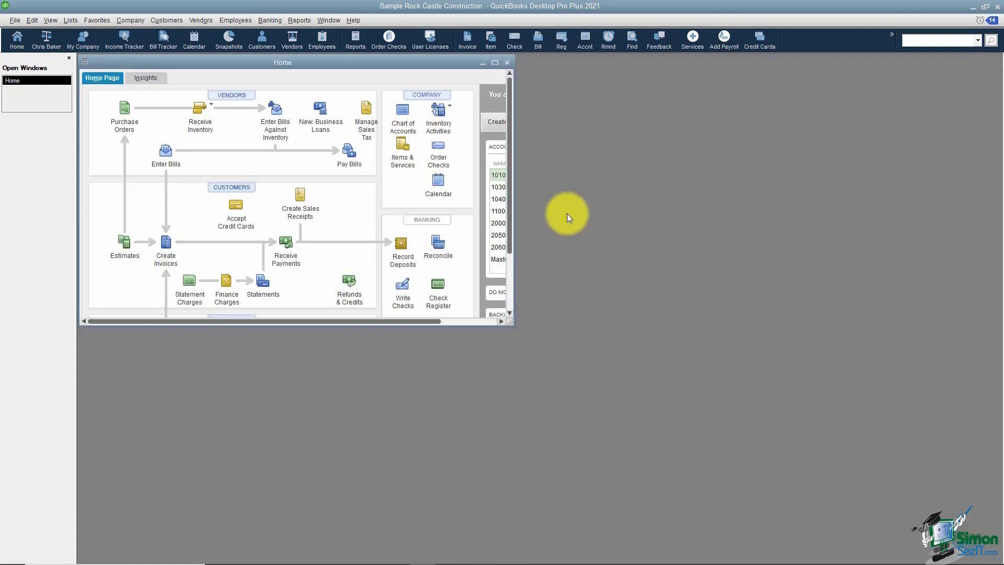
click(495, 63)
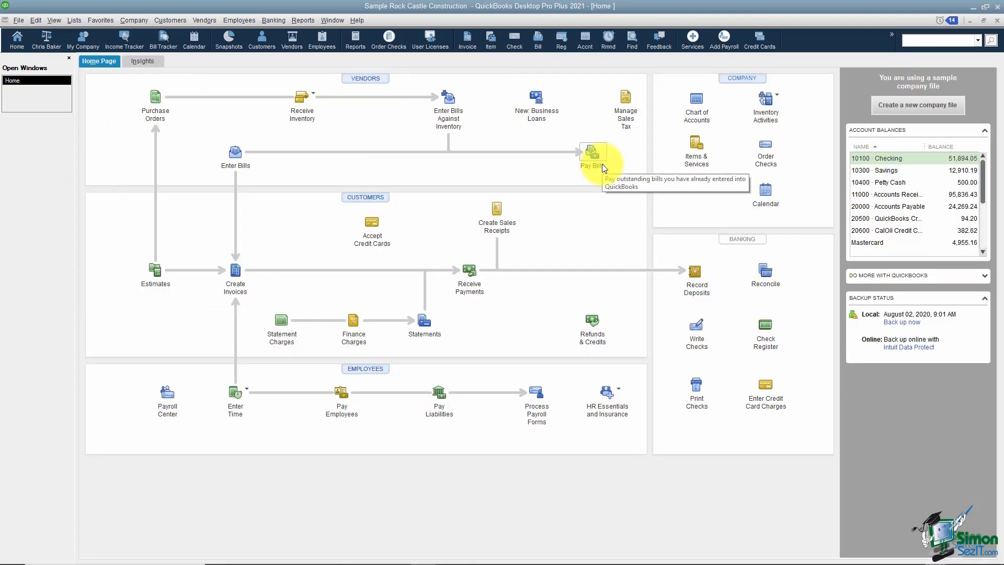